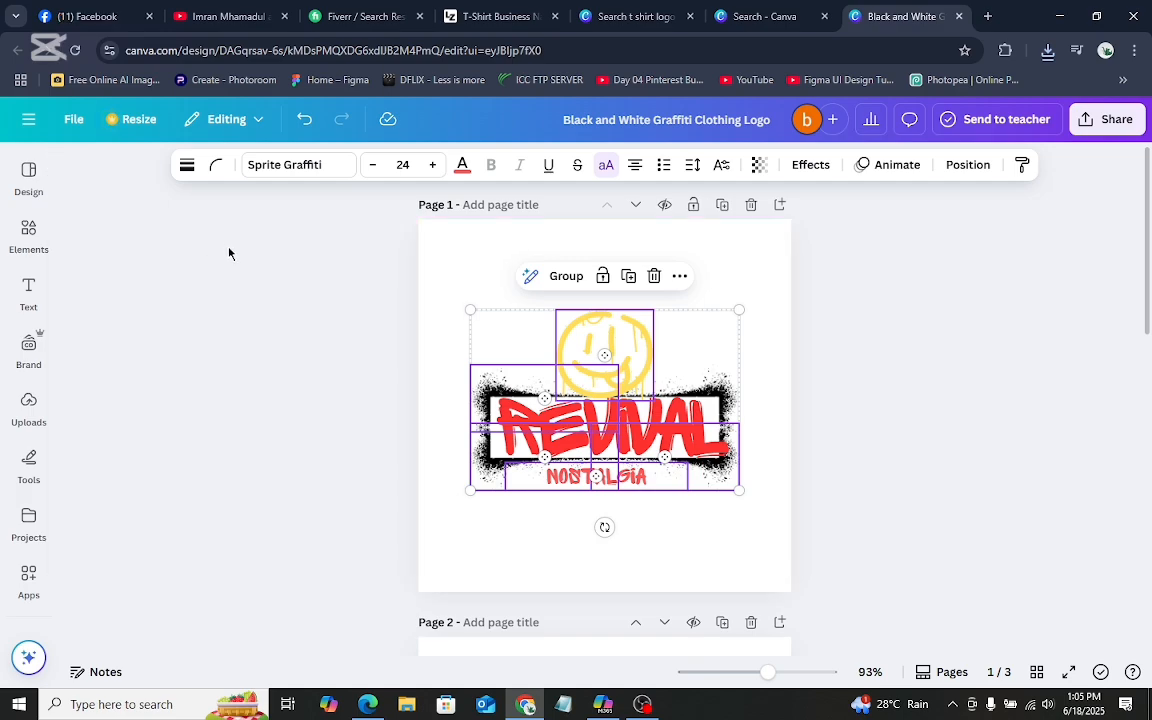
Step: Download pages 1–3 of the logo design as PNG at size 3.125 with a transparent background
{"action": "left_click", "coordinate": [296, 273]}
{"action": "left_click_drag", "start_coordinate": [308, 222], "coordinate": [645, 511]}
{"action": "left_click", "coordinate": [296, 318]}
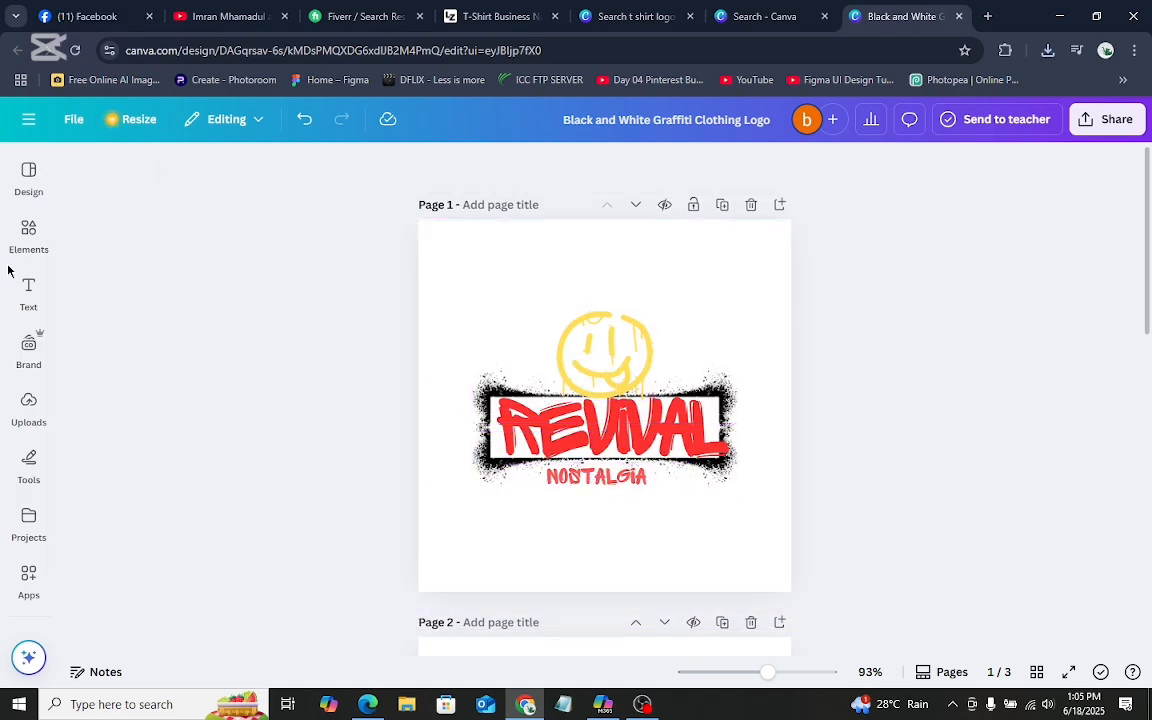
{"action": "left_click", "coordinate": [1120, 118]}
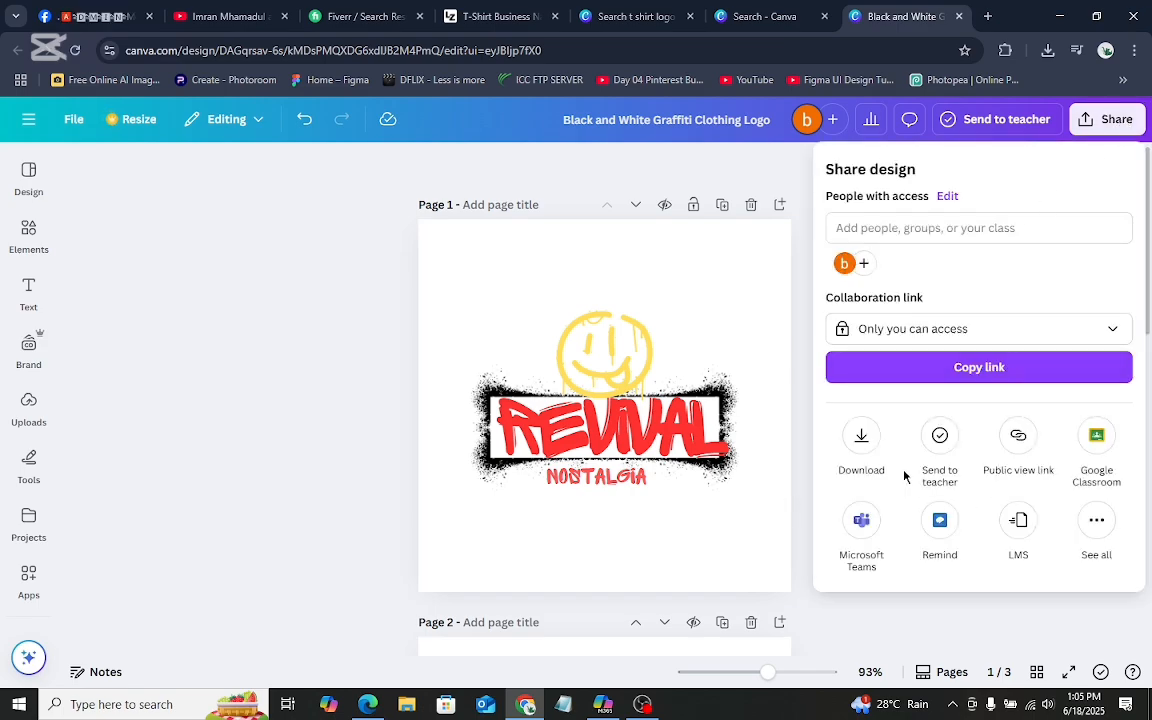
{"action": "left_click", "coordinate": [859, 440]}
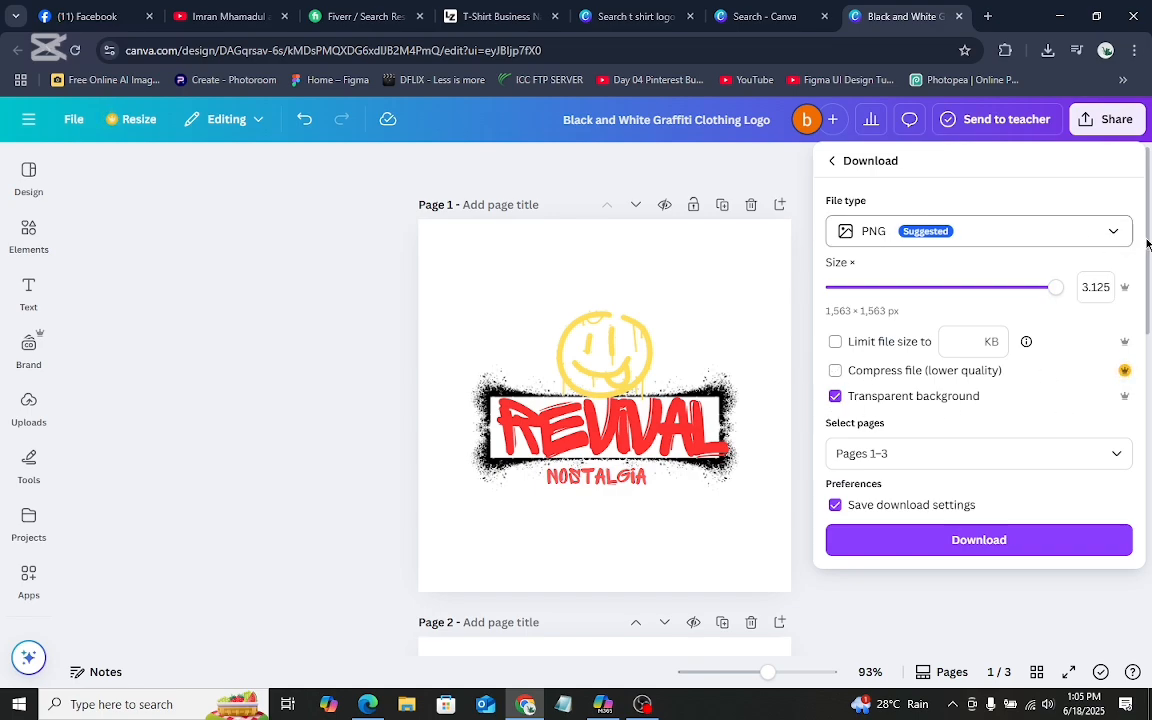
{"action": "left_click", "coordinate": [1000, 539]}
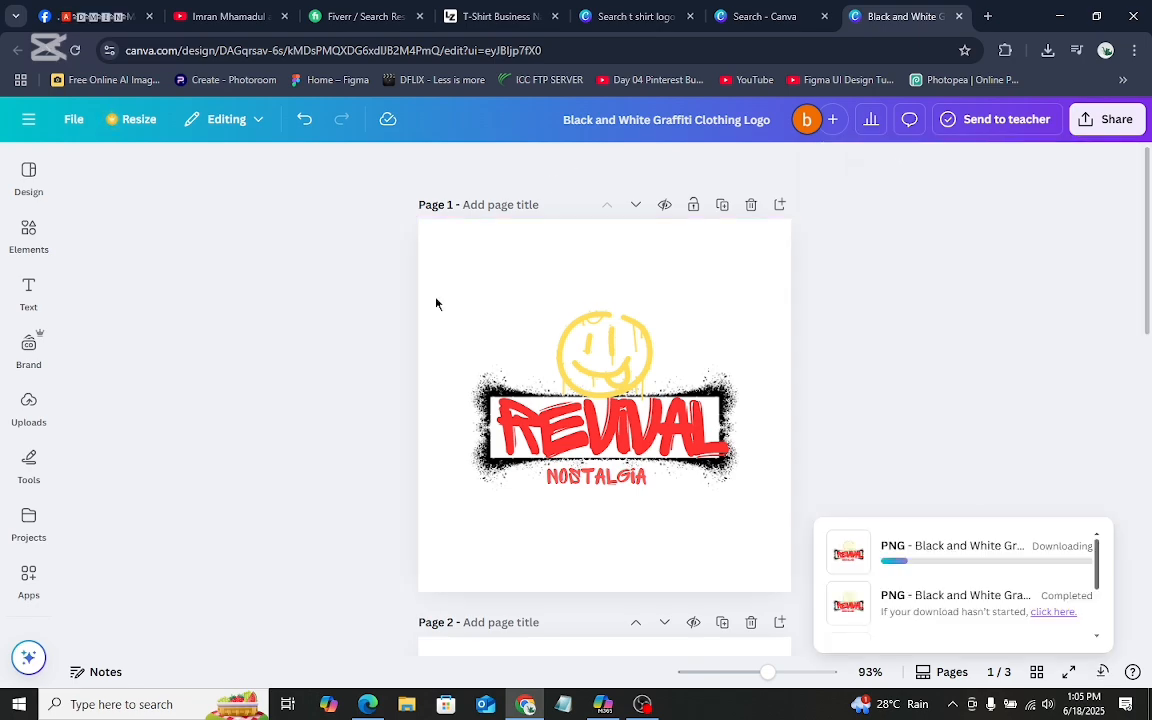
Step: Add a new blank page after page 3
{"action": "scroll", "coordinate": [623, 395], "scroll_direction": "down", "scroll_amount": 1}
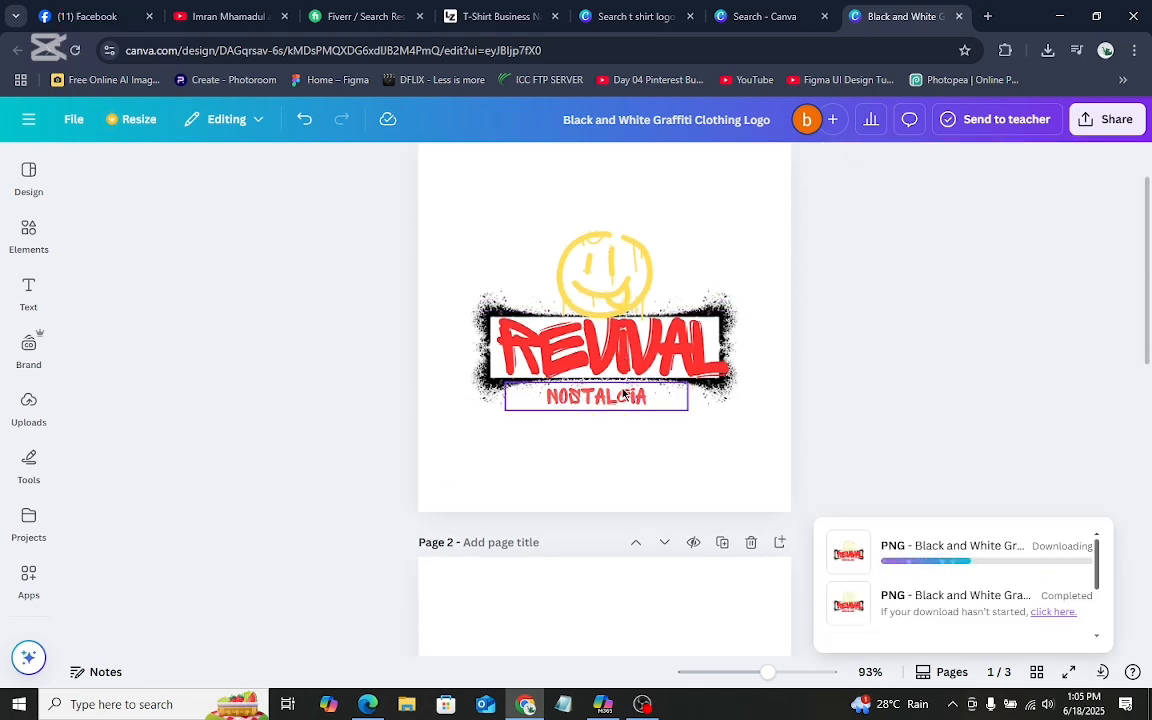
{"action": "scroll", "coordinate": [623, 395], "scroll_direction": "down", "scroll_amount": 4}
{"action": "left_click", "coordinate": [594, 411]}
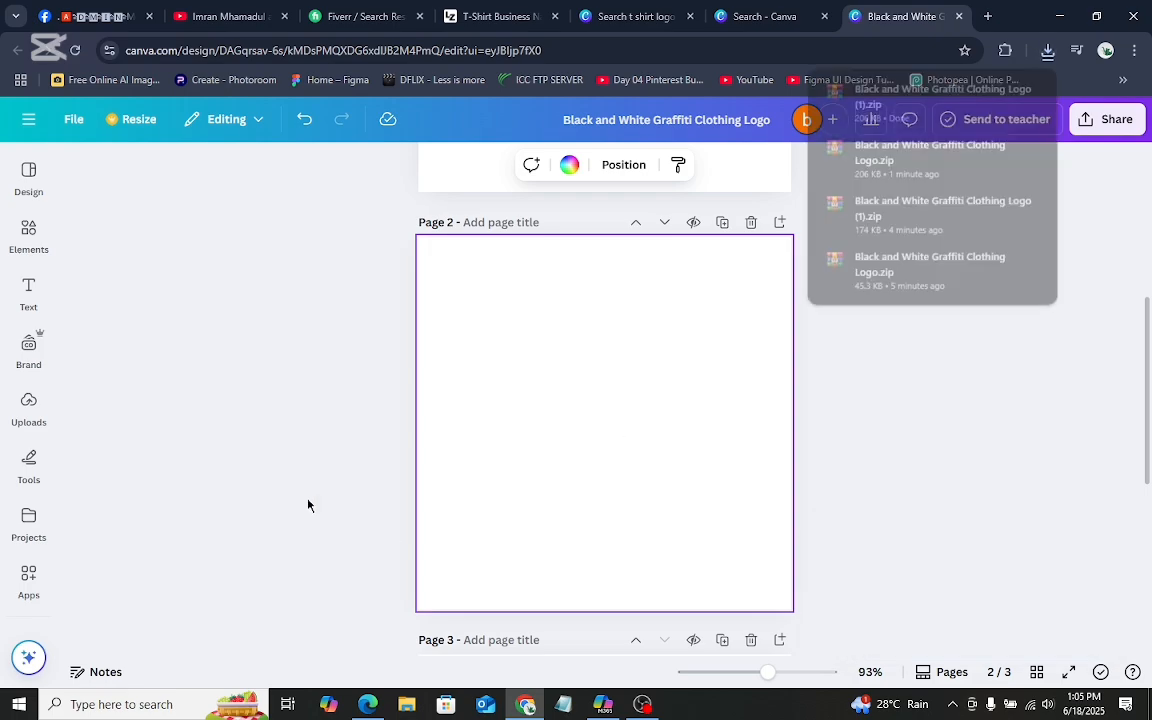
{"action": "scroll", "coordinate": [663, 360], "scroll_direction": "down", "scroll_amount": 5}
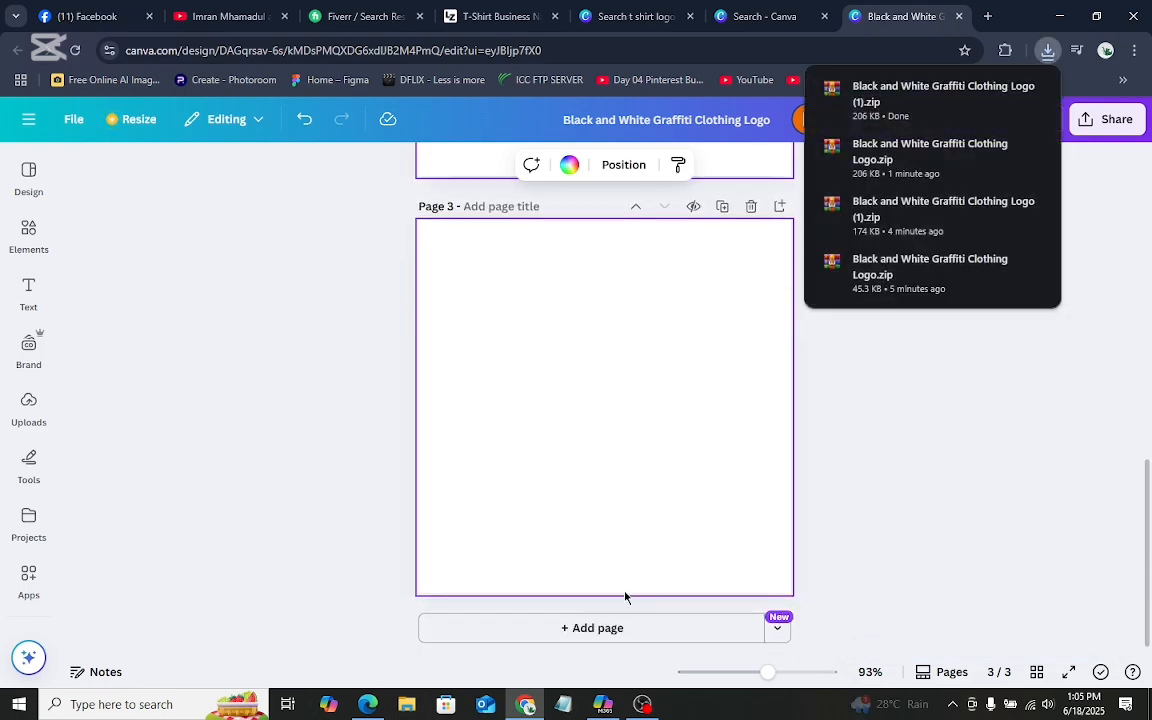
{"action": "left_click", "coordinate": [635, 628]}
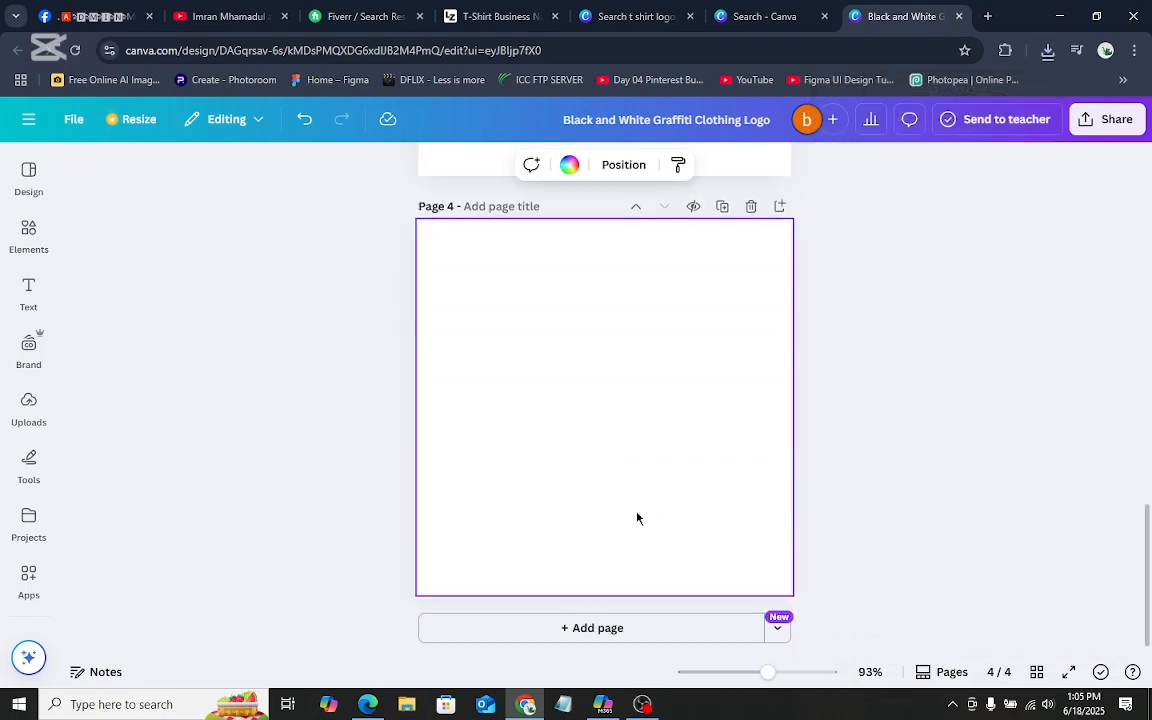
Step: Find "t shirt mockup" elements and place the photo of the model in the black T-shirt on page 2
{"action": "scroll", "coordinate": [637, 517], "scroll_direction": "up", "scroll_amount": 7}
{"action": "scroll", "coordinate": [622, 535], "scroll_direction": "up", "scroll_amount": 4}
{"action": "scroll", "coordinate": [600, 500], "scroll_direction": "down", "scroll_amount": 2}
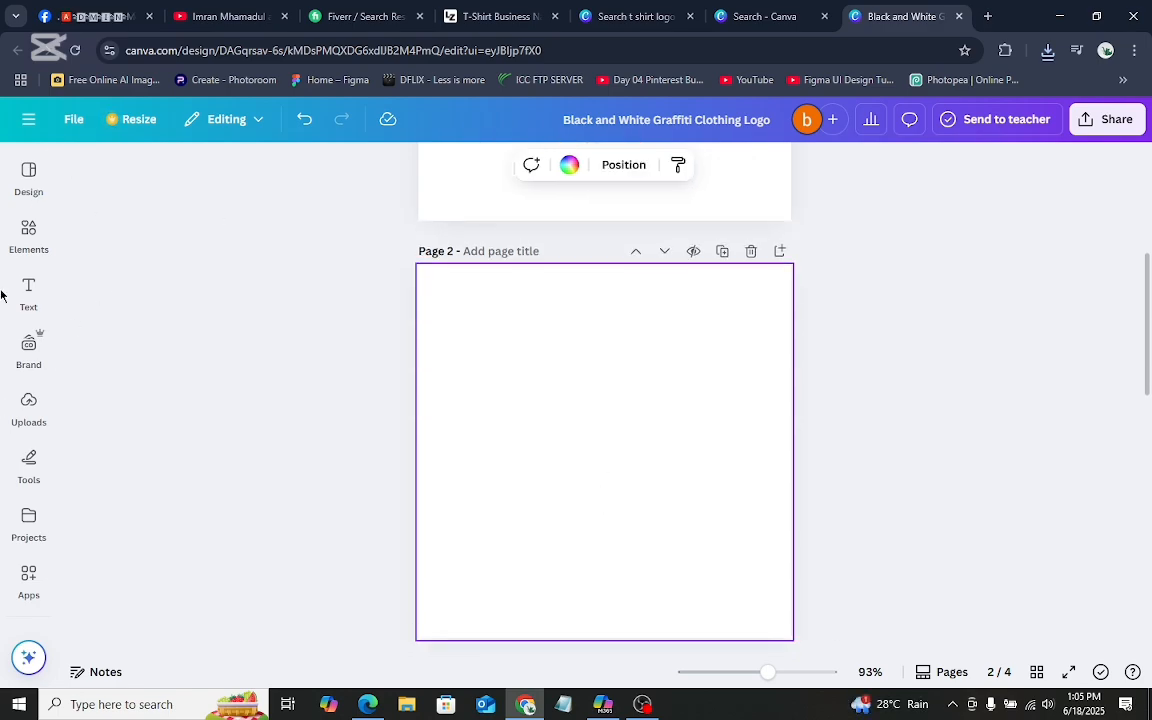
{"action": "left_click", "coordinate": [23, 239]}
{"action": "left_click", "coordinate": [190, 171]}
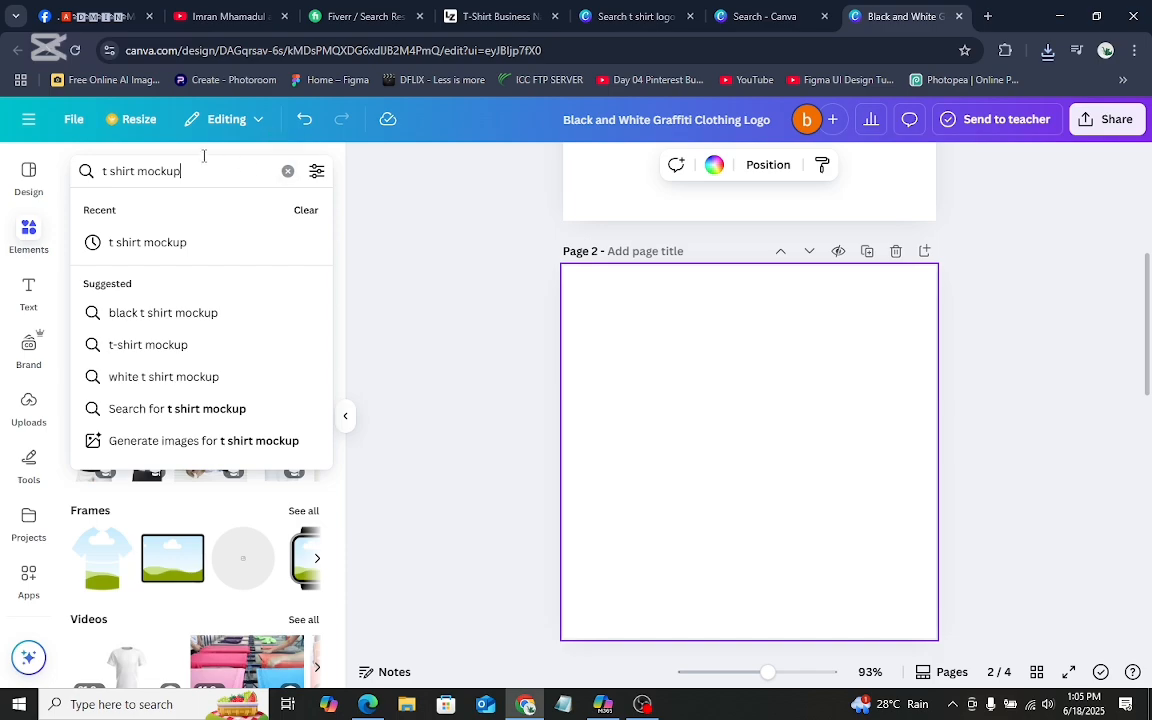
{"action": "left_click_drag", "start_coordinate": [203, 162], "coordinate": [46, 155]}
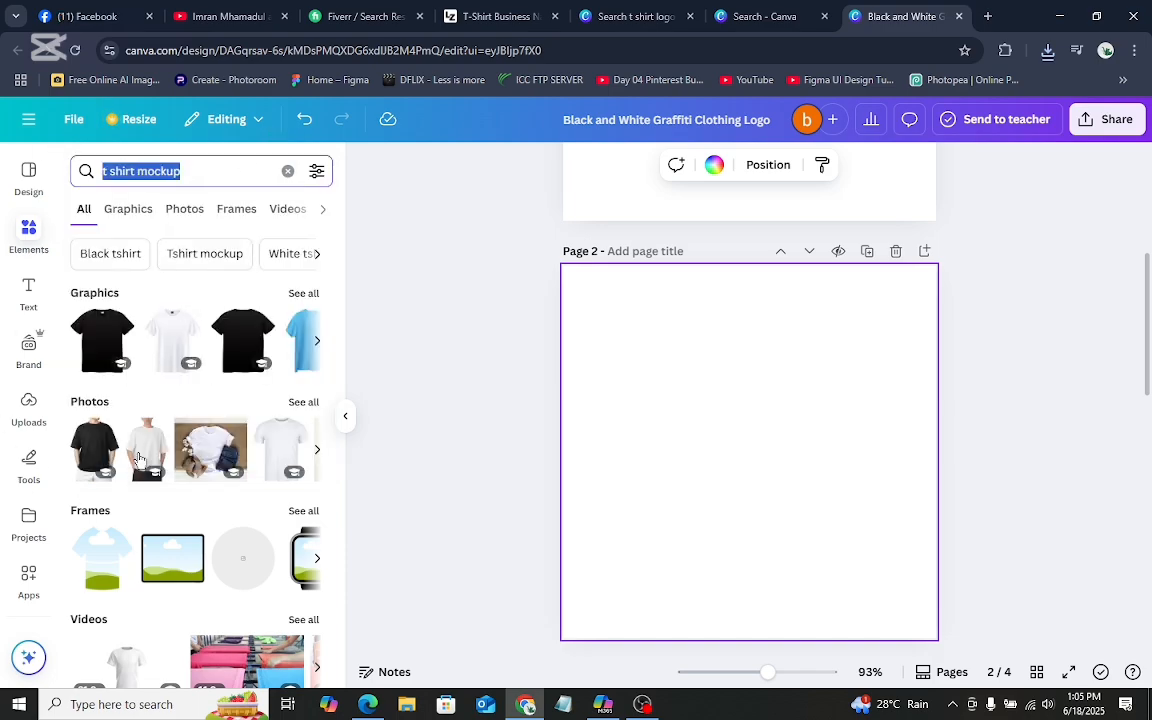
{"action": "left_click", "coordinate": [104, 452]}
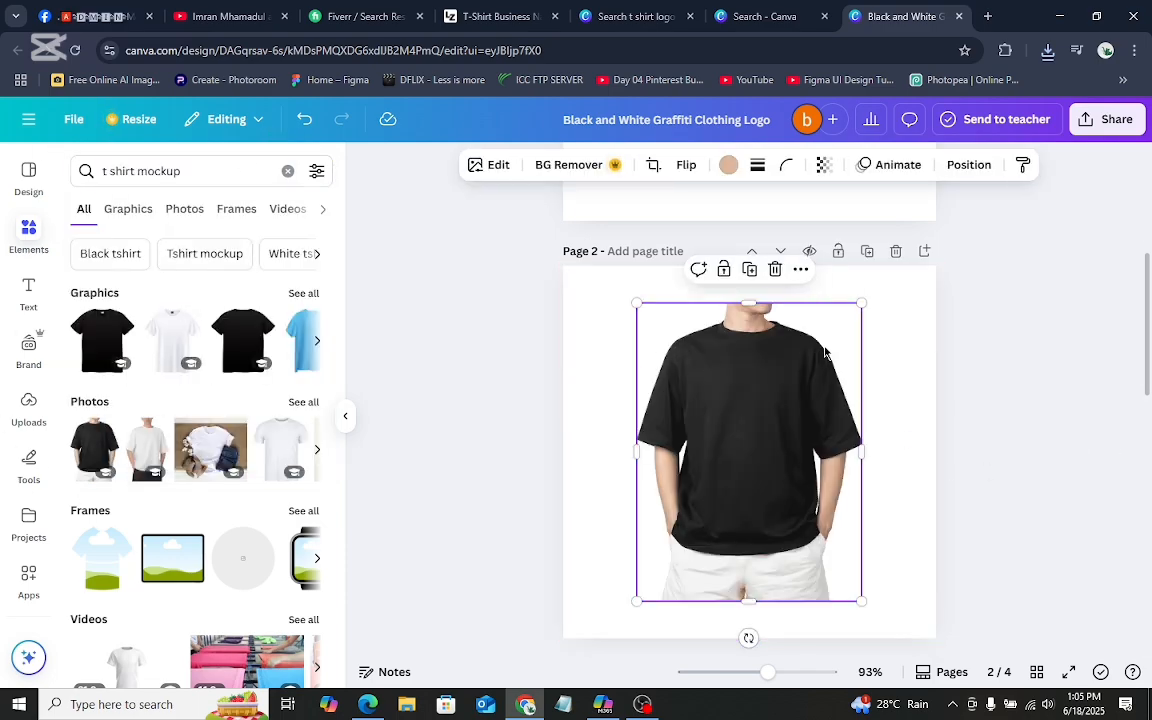
Step: Enlarge the black T-shirt photo down to page 2's lower edge and widen it on both sides
{"action": "left_click_drag", "start_coordinate": [745, 291], "coordinate": [745, 254]}
{"action": "left_click_drag", "start_coordinate": [783, 489], "coordinate": [780, 525]}
{"action": "left_click_drag", "start_coordinate": [635, 466], "coordinate": [600, 470]}
{"action": "left_click_drag", "start_coordinate": [859, 471], "coordinate": [890, 468]}
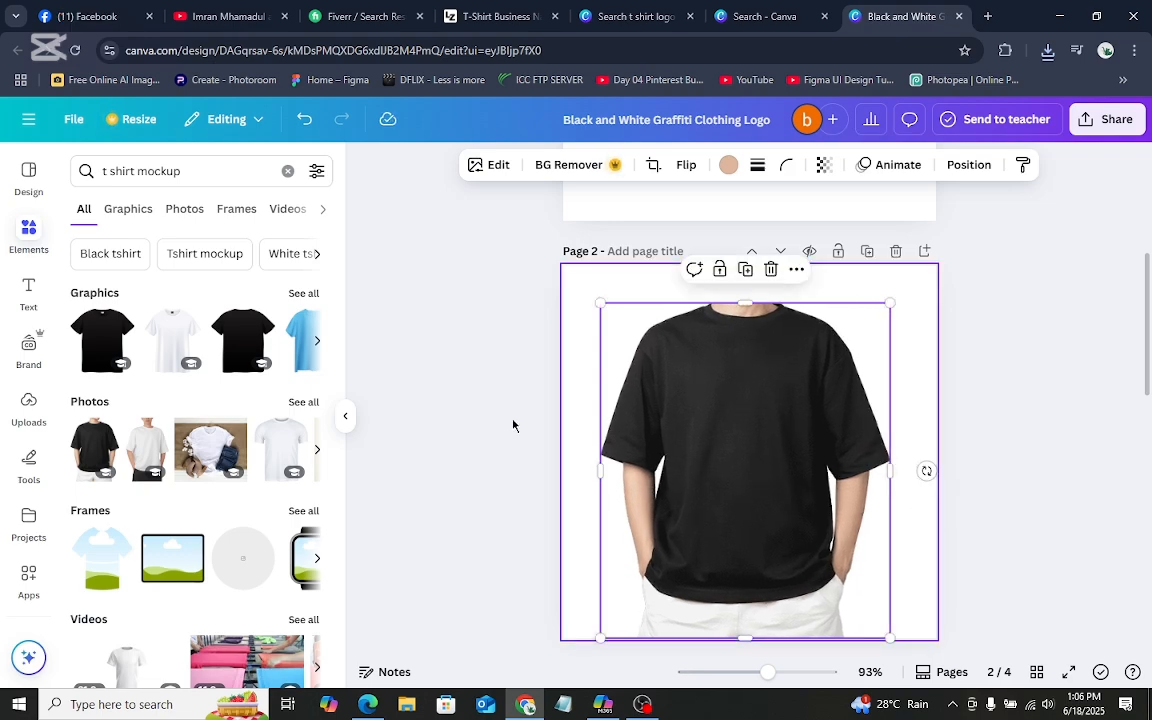
{"action": "left_click", "coordinate": [480, 401]}
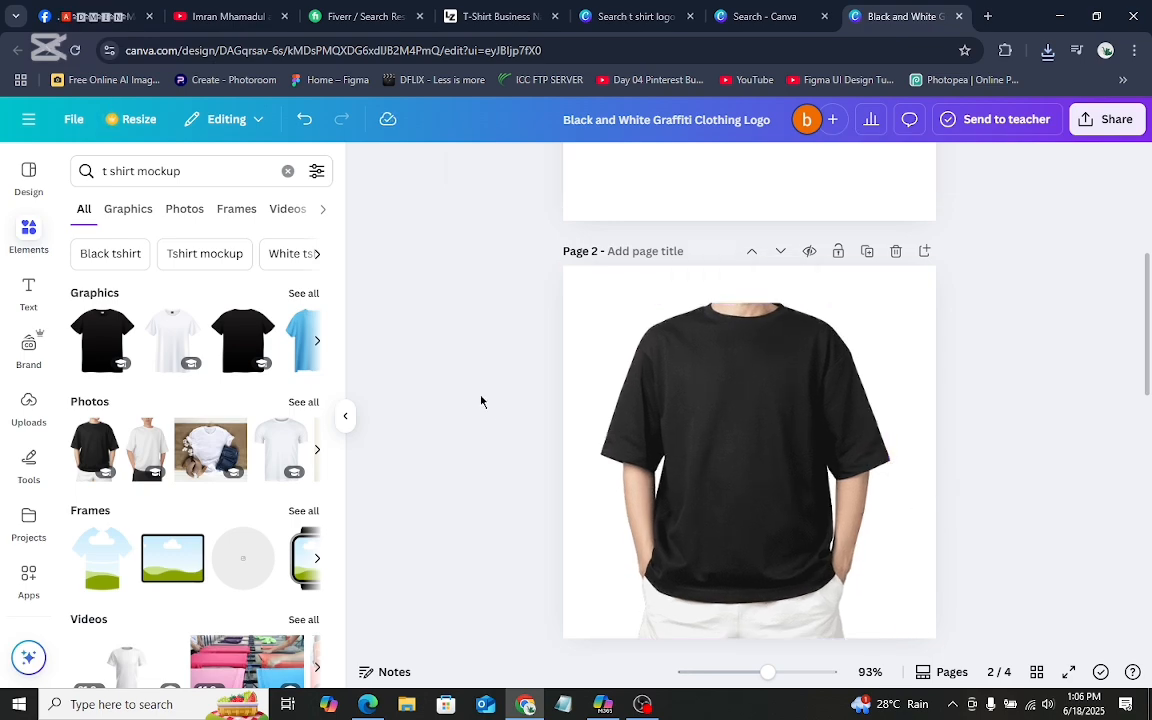
Step: Upload the PNG image named 1 from the Downloads folder
{"action": "left_click", "coordinate": [28, 232]}
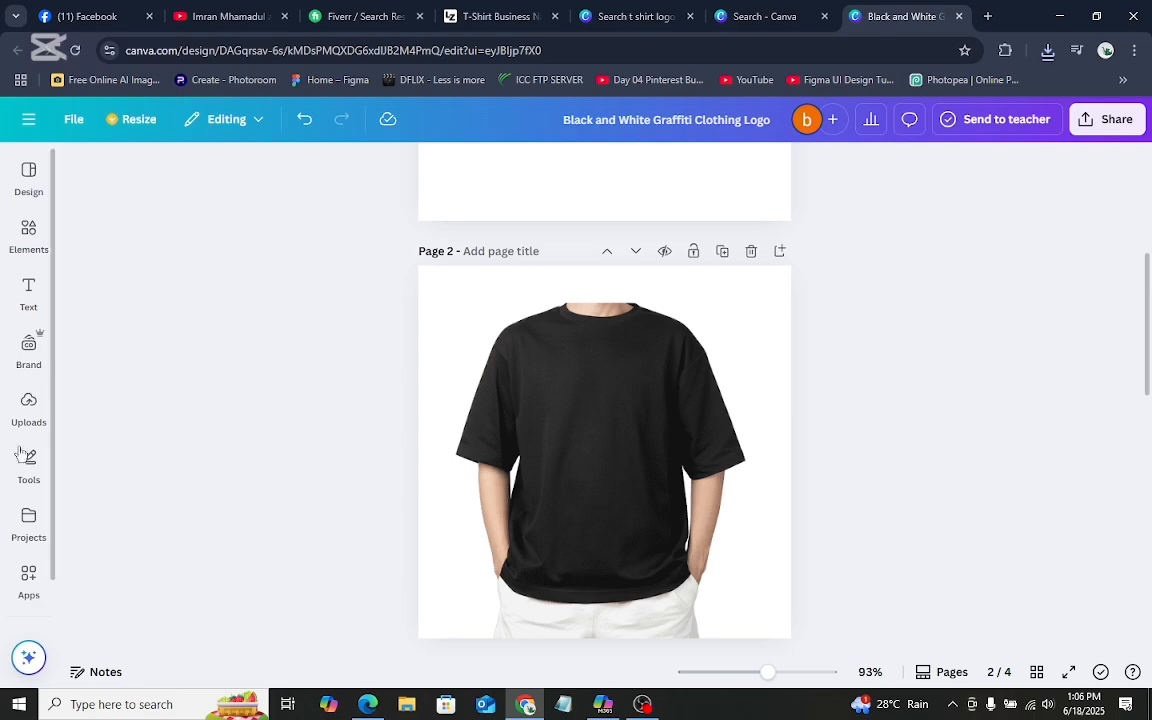
{"action": "left_click", "coordinate": [28, 408]}
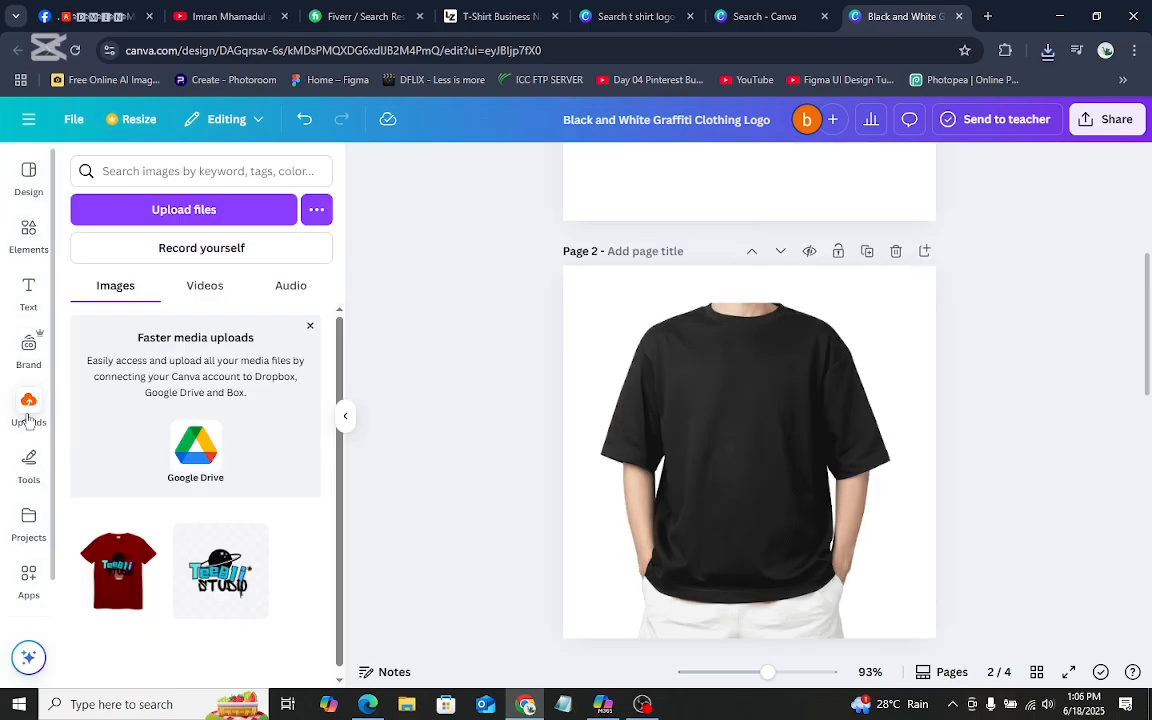
{"action": "left_click", "coordinate": [199, 213]}
{"action": "left_click", "coordinate": [350, 236]}
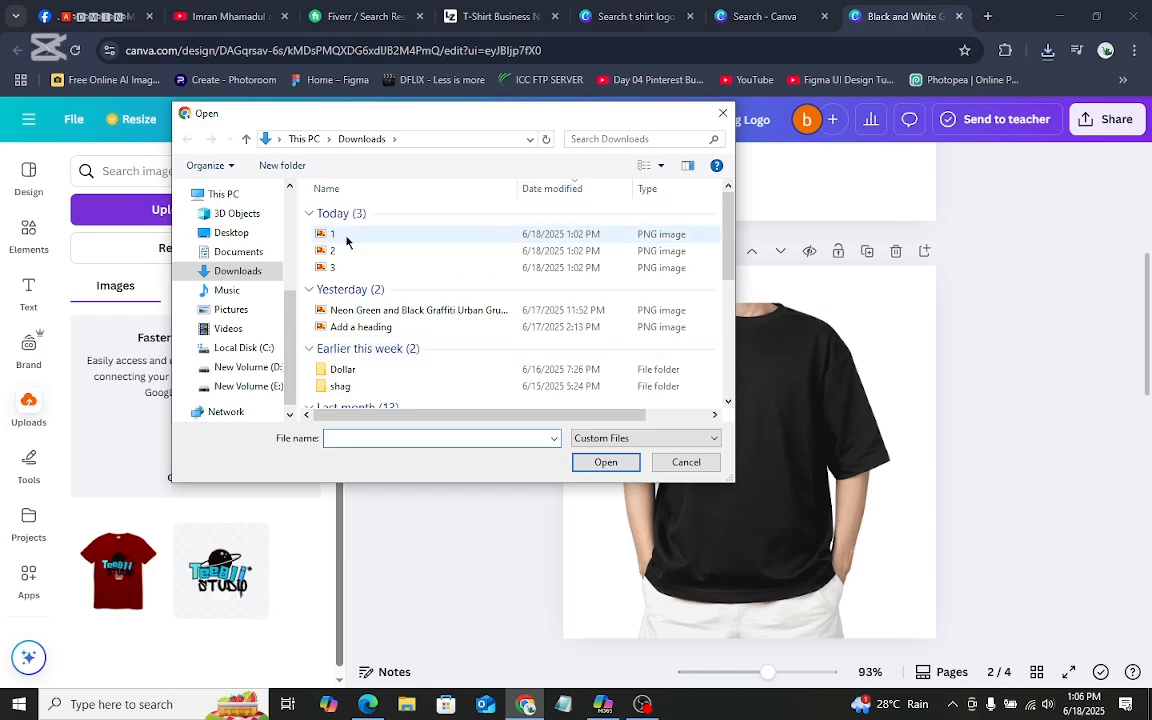
{"action": "left_click", "coordinate": [621, 466]}
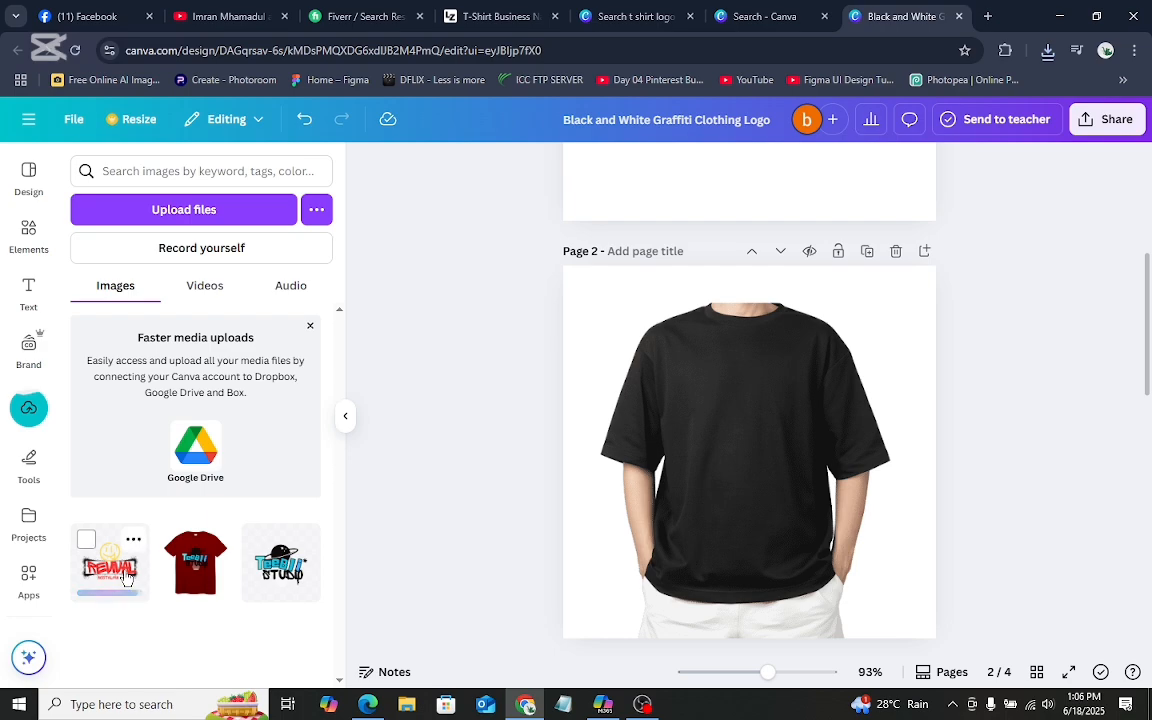
Step: Place the uploaded REVIVAL logo on the black T-shirt and move it slightly higher on the chest
{"action": "left_click", "coordinate": [87, 541]}
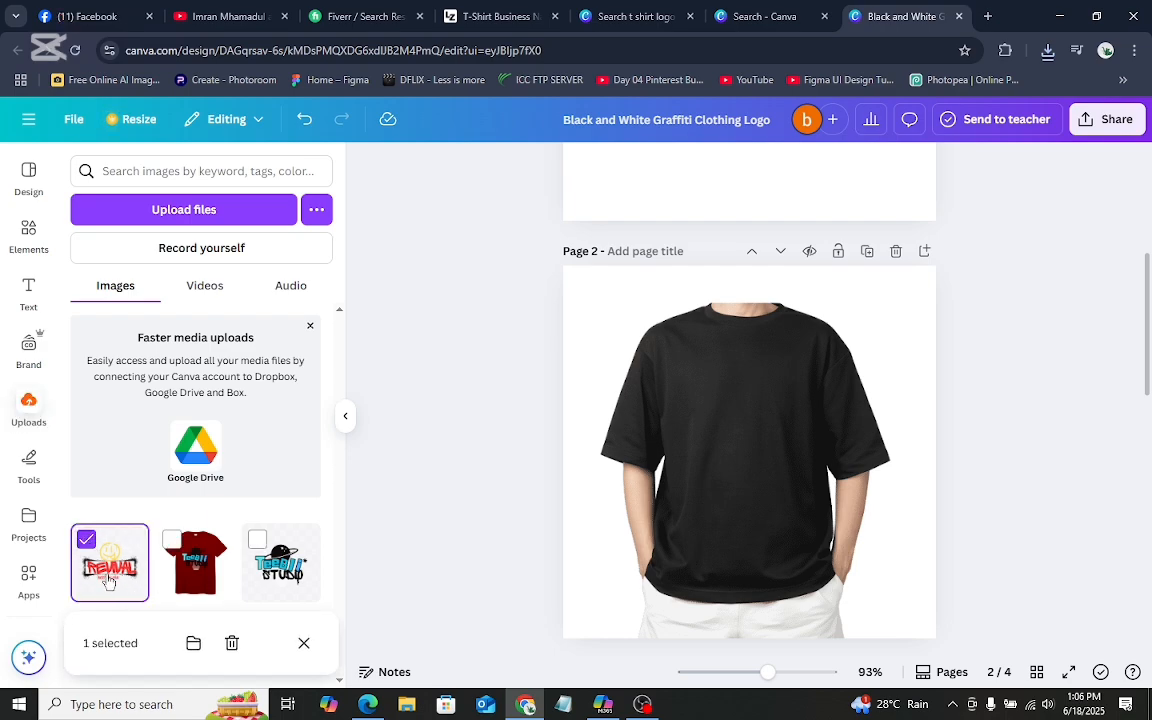
{"action": "left_click", "coordinate": [109, 570]}
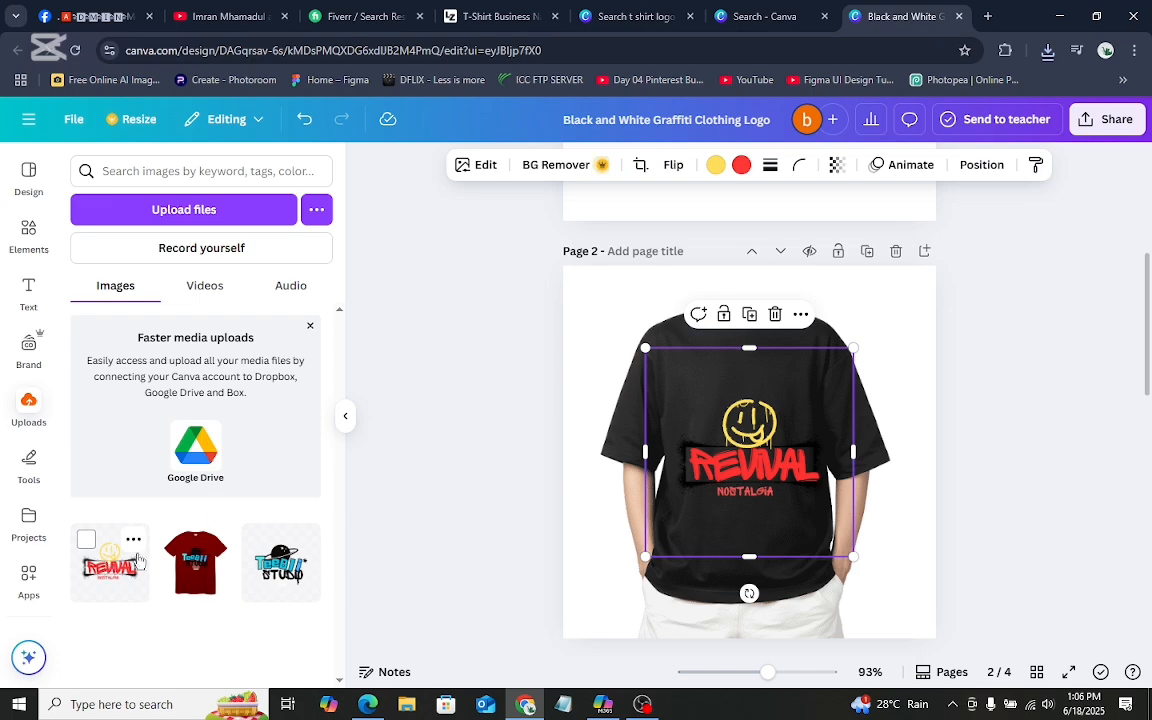
{"action": "mouse_move", "coordinate": [766, 443]}
{"action": "left_mouse_down"}
{"action": "mouse_move", "coordinate": [766, 405]}
{"action": "mouse_move", "coordinate": [766, 422]}
{"action": "left_mouse_up"}
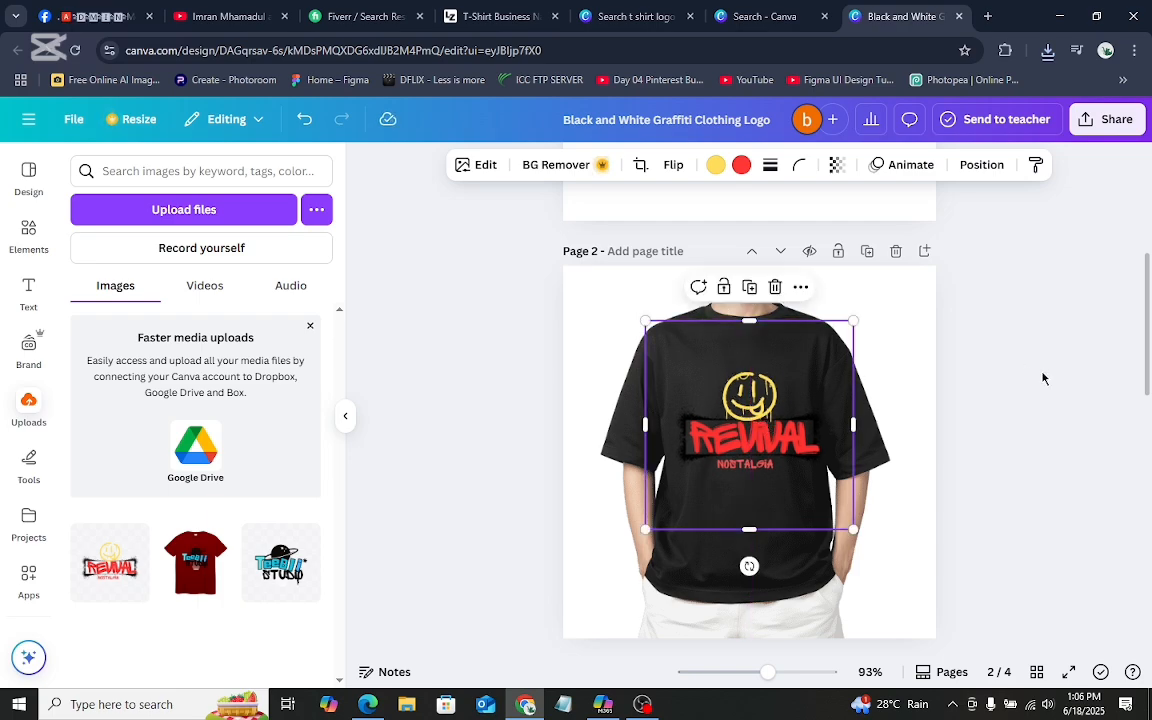
{"action": "left_click", "coordinate": [1042, 378]}
Step: Crop the empty top, bottom and left margins of the REVIVAL logo on page 2 and center it higher on the chest
{"action": "scroll", "coordinate": [788, 570], "scroll_direction": "up", "scroll_amount": 3}
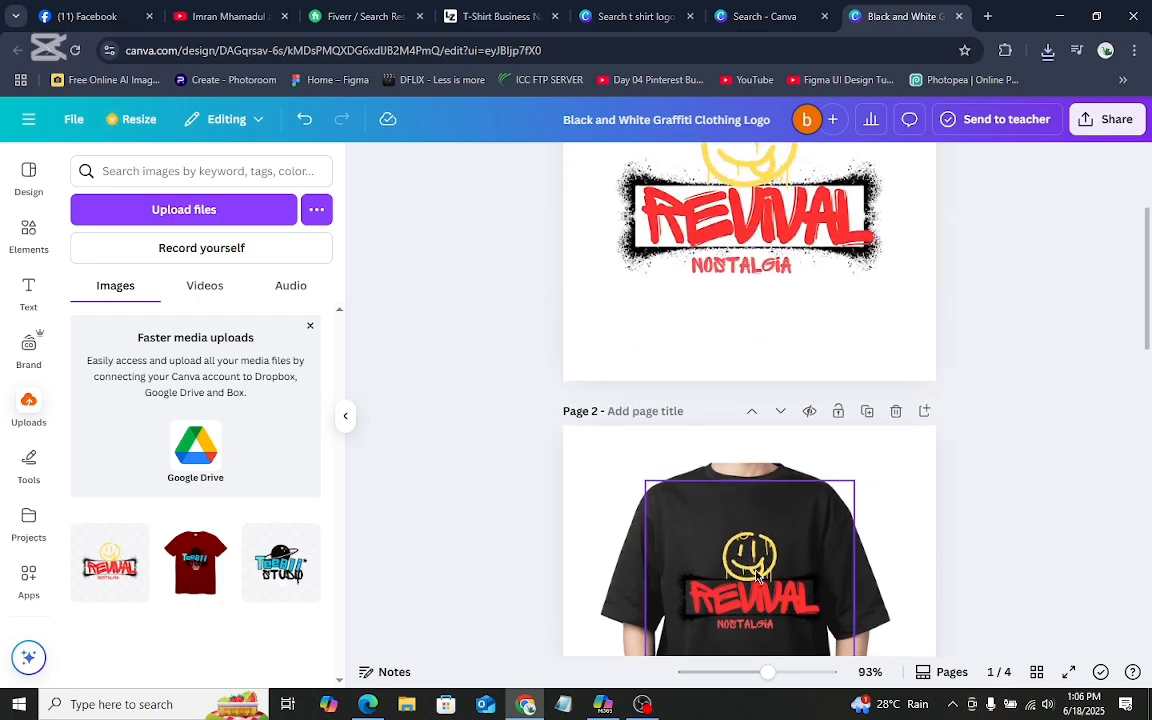
{"action": "mouse_move", "coordinate": [757, 577]}
{"action": "left_mouse_down"}
{"action": "mouse_move", "coordinate": [785, 575]}
{"action": "mouse_move", "coordinate": [751, 568]}
{"action": "left_mouse_up"}
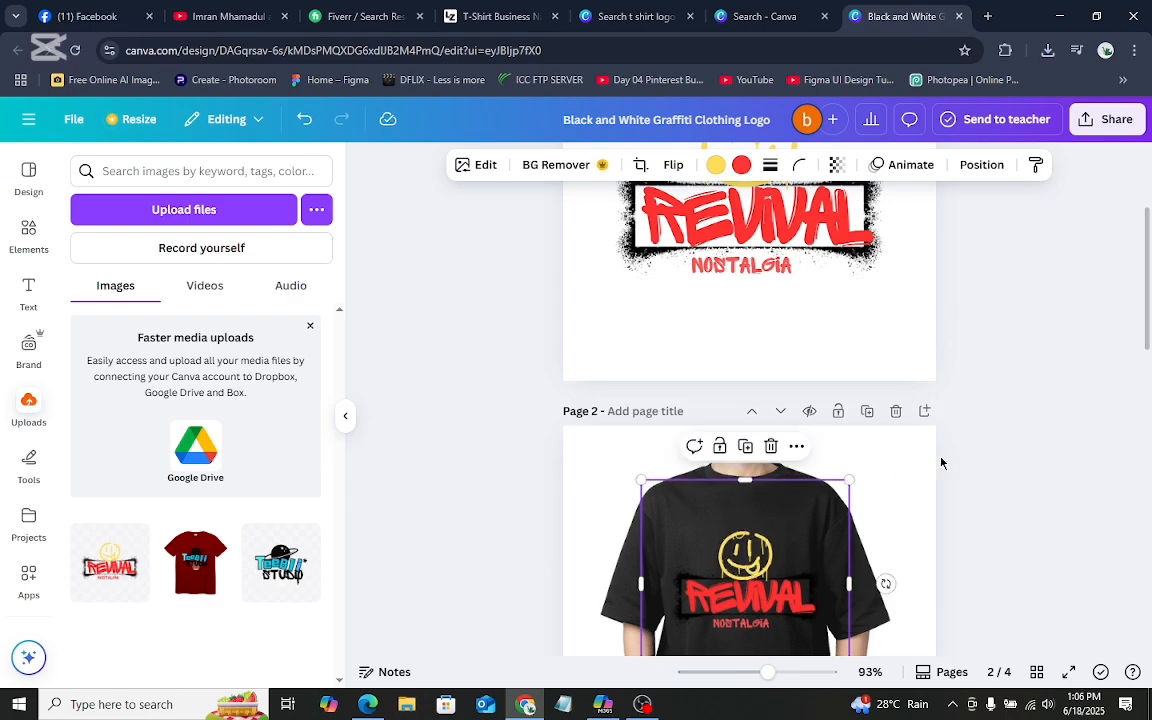
{"action": "scroll", "coordinate": [940, 462], "scroll_direction": "down", "scroll_amount": 2}
{"action": "left_click_drag", "start_coordinate": [744, 531], "coordinate": [741, 509]}
{"action": "left_click_drag", "start_coordinate": [747, 318], "coordinate": [747, 355]}
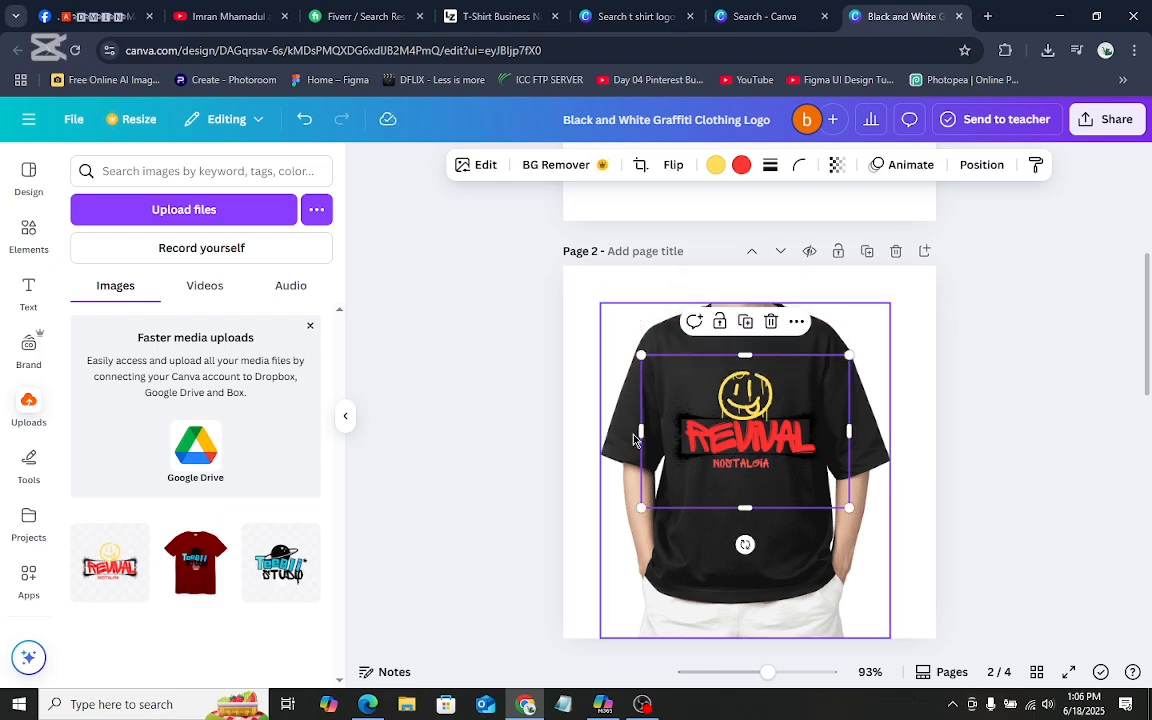
{"action": "mouse_move", "coordinate": [646, 433]}
{"action": "left_mouse_down"}
{"action": "mouse_move", "coordinate": [732, 445]}
{"action": "mouse_move", "coordinate": [650, 434]}
{"action": "left_mouse_up"}
{"action": "mouse_move", "coordinate": [760, 425]}
{"action": "left_mouse_down"}
{"action": "mouse_move", "coordinate": [673, 279]}
{"action": "mouse_move", "coordinate": [756, 353]}
{"action": "mouse_move", "coordinate": [761, 411]}
{"action": "left_mouse_up"}
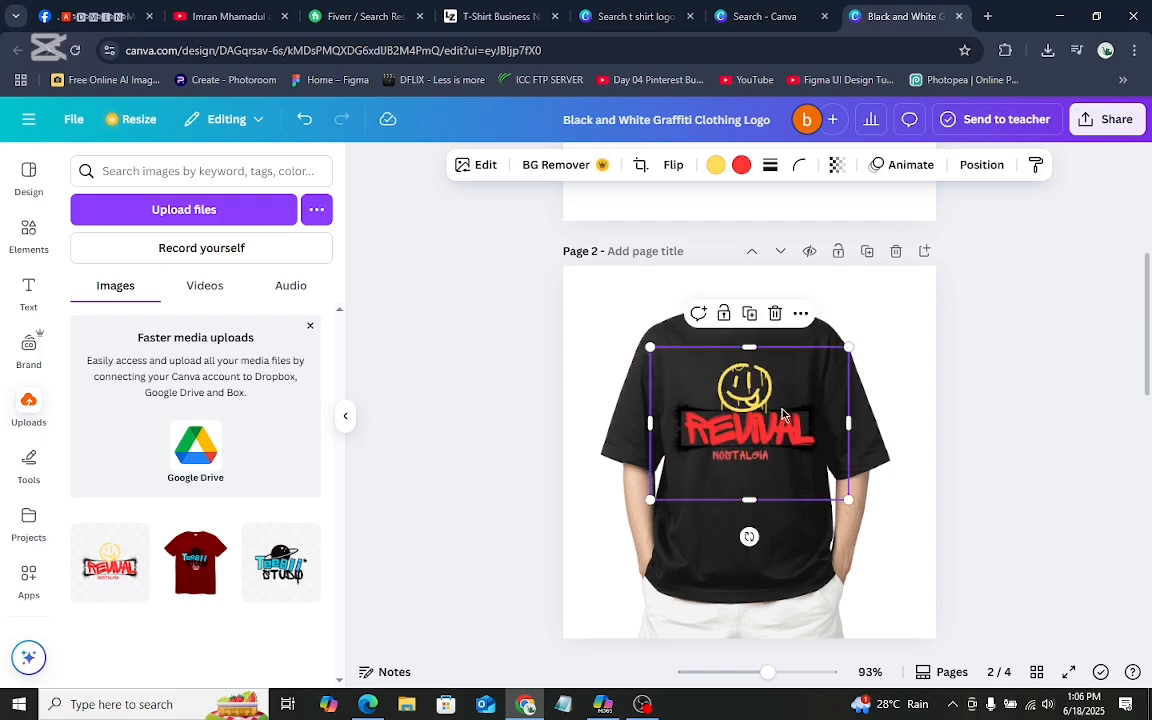
{"action": "left_click", "coordinate": [1094, 367]}
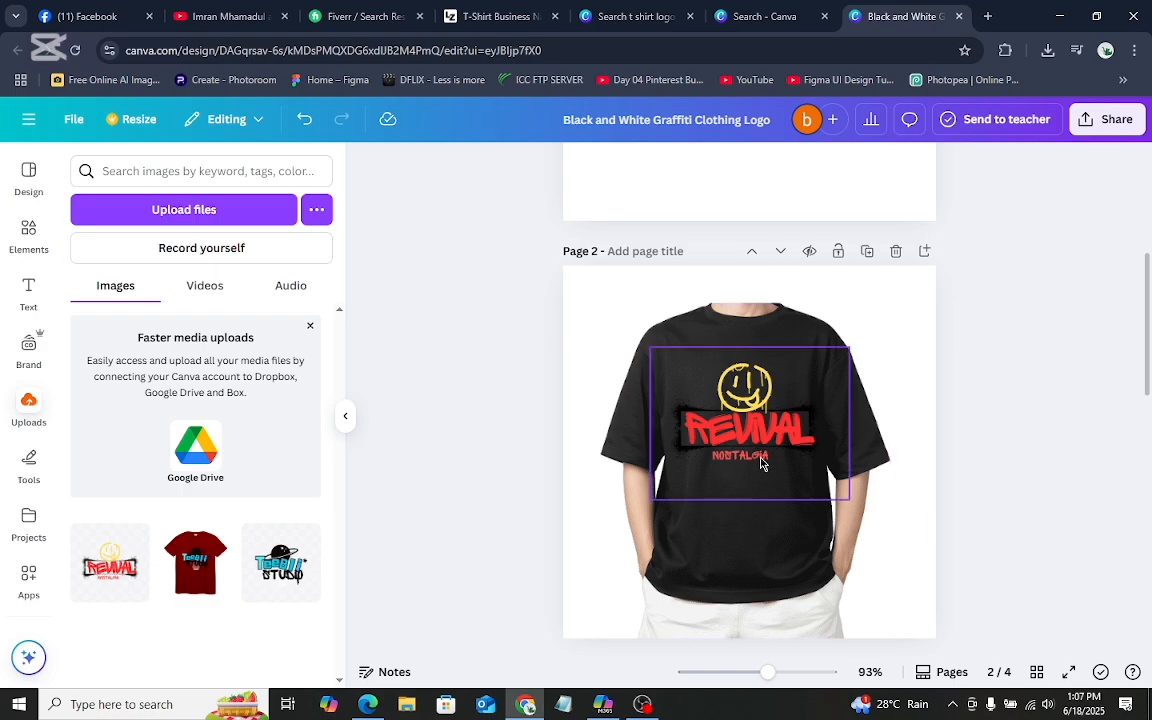
Step: Browse the "t shirt mockup" graphics and place the plain purple T-shirt on page 3
{"action": "scroll", "coordinate": [761, 463], "scroll_direction": "up", "scroll_amount": 1}
{"action": "scroll", "coordinate": [793, 521], "scroll_direction": "down", "scroll_amount": 3}
{"action": "scroll", "coordinate": [793, 521], "scroll_direction": "down", "scroll_amount": 3}
{"action": "left_click", "coordinate": [761, 504]}
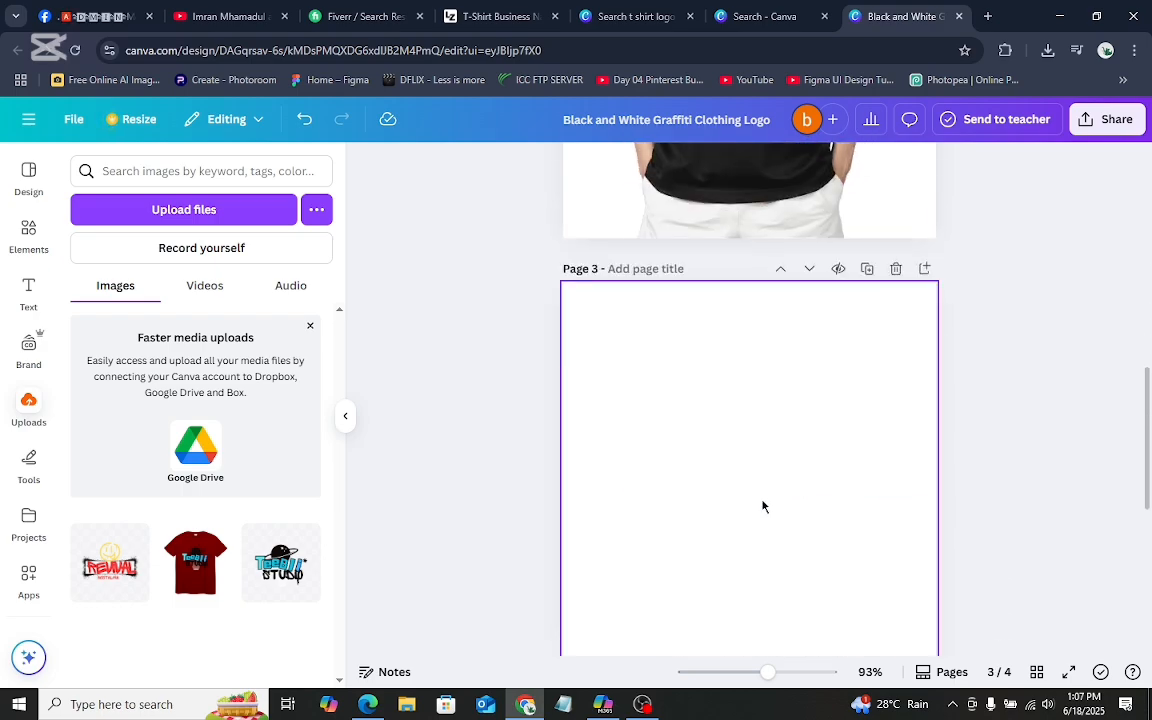
{"action": "left_click", "coordinate": [30, 232]}
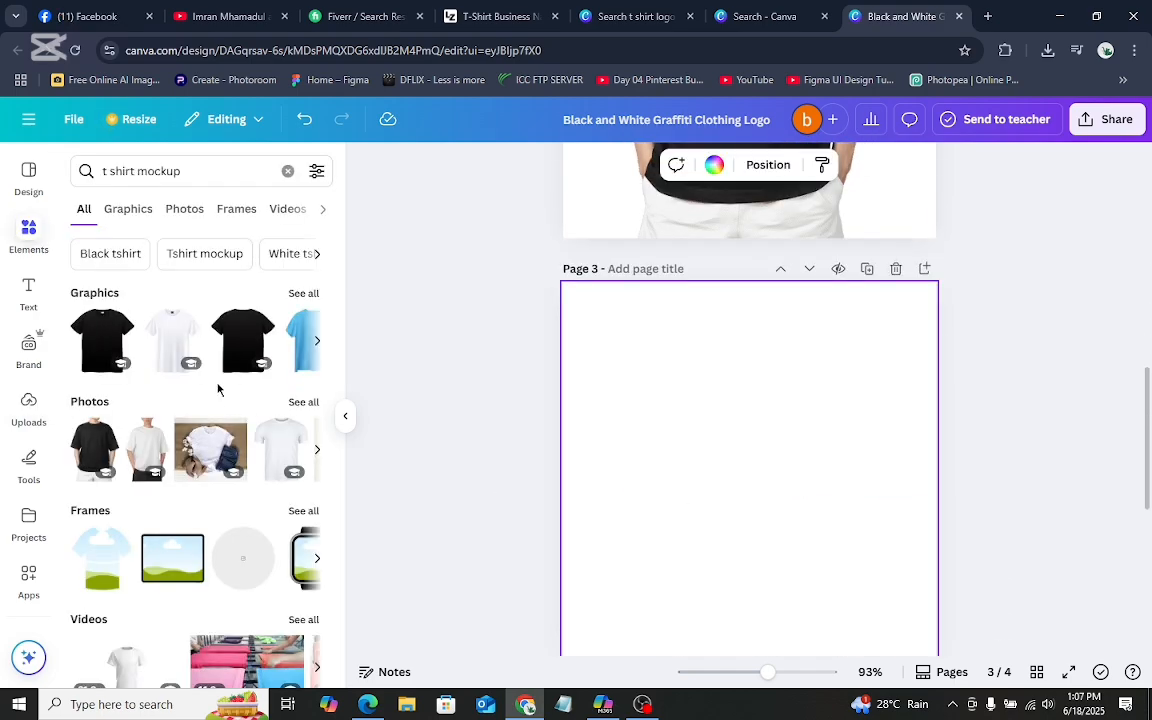
{"action": "scroll", "coordinate": [170, 355], "scroll_direction": "down", "scroll_amount": 3}
{"action": "scroll", "coordinate": [185, 437], "scroll_direction": "up", "scroll_amount": 3}
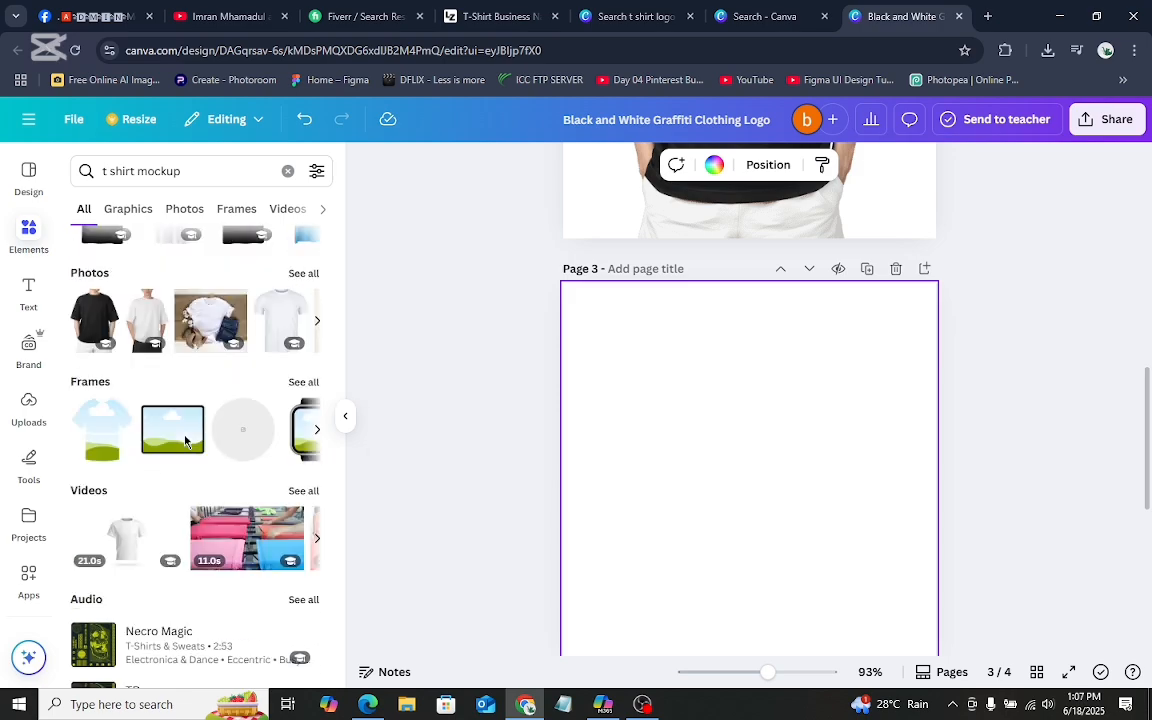
{"action": "left_click", "coordinate": [147, 212]}
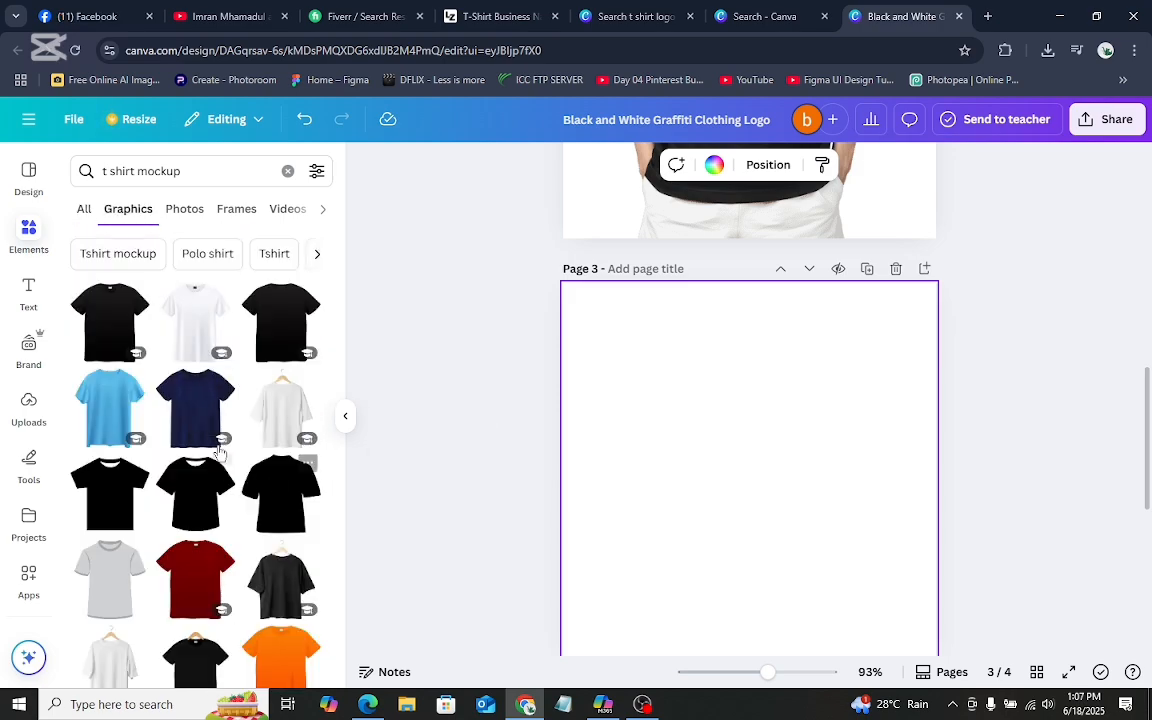
{"action": "scroll", "coordinate": [219, 450], "scroll_direction": "down", "scroll_amount": 3}
{"action": "scroll", "coordinate": [231, 487], "scroll_direction": "down", "scroll_amount": 4}
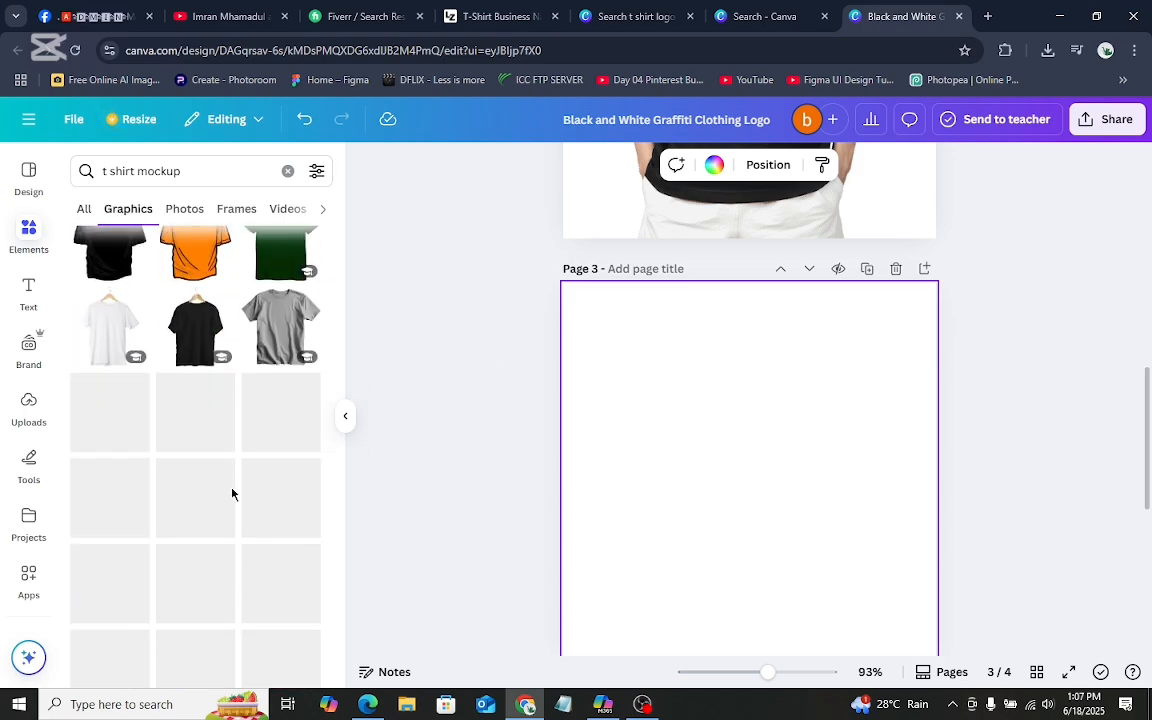
{"action": "scroll", "coordinate": [236, 497], "scroll_direction": "down", "scroll_amount": 5}
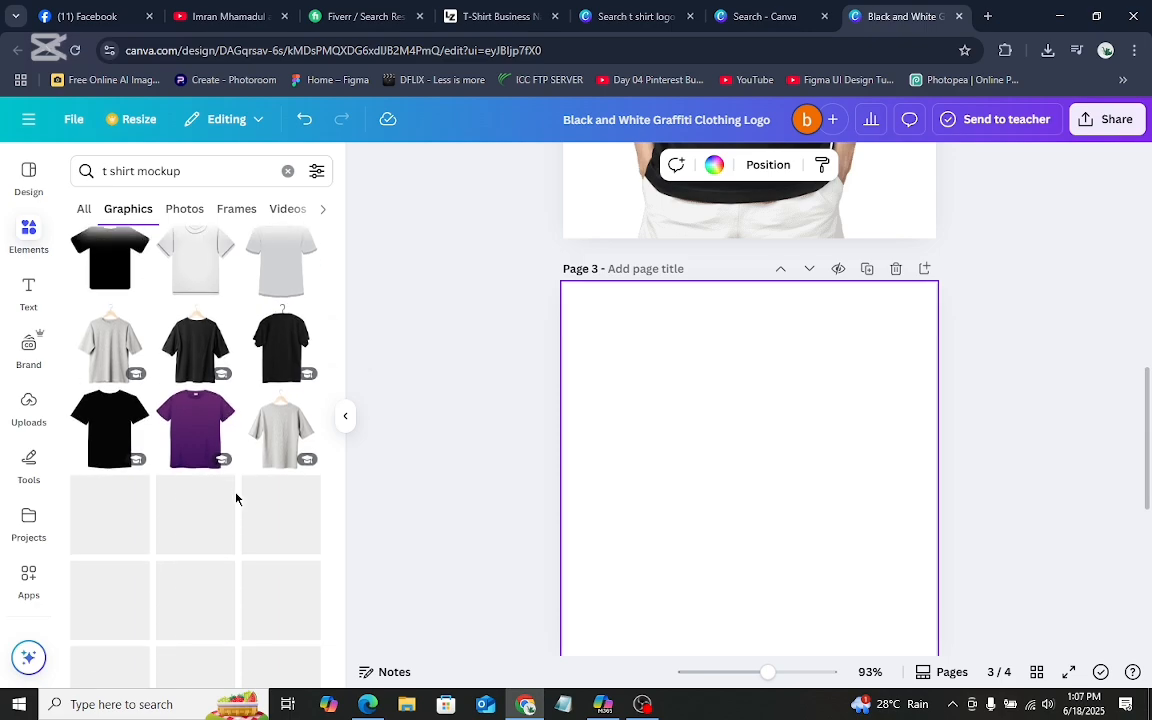
{"action": "scroll", "coordinate": [255, 490], "scroll_direction": "up", "scroll_amount": 1}
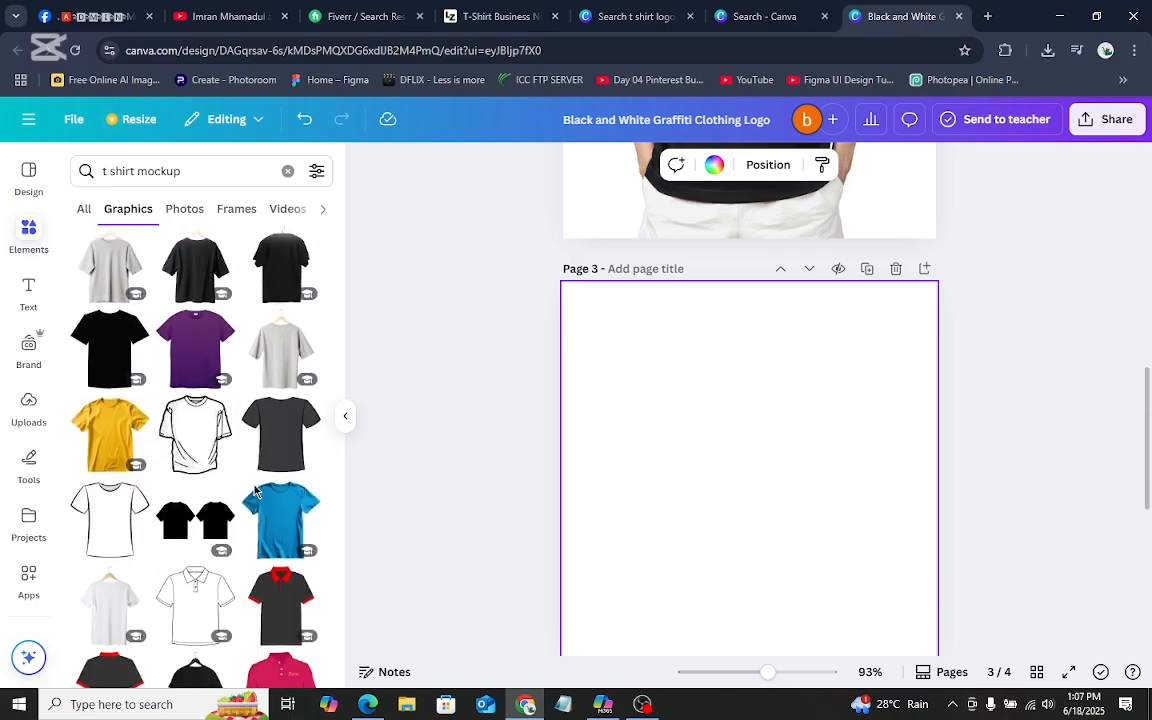
{"action": "left_click", "coordinate": [197, 340]}
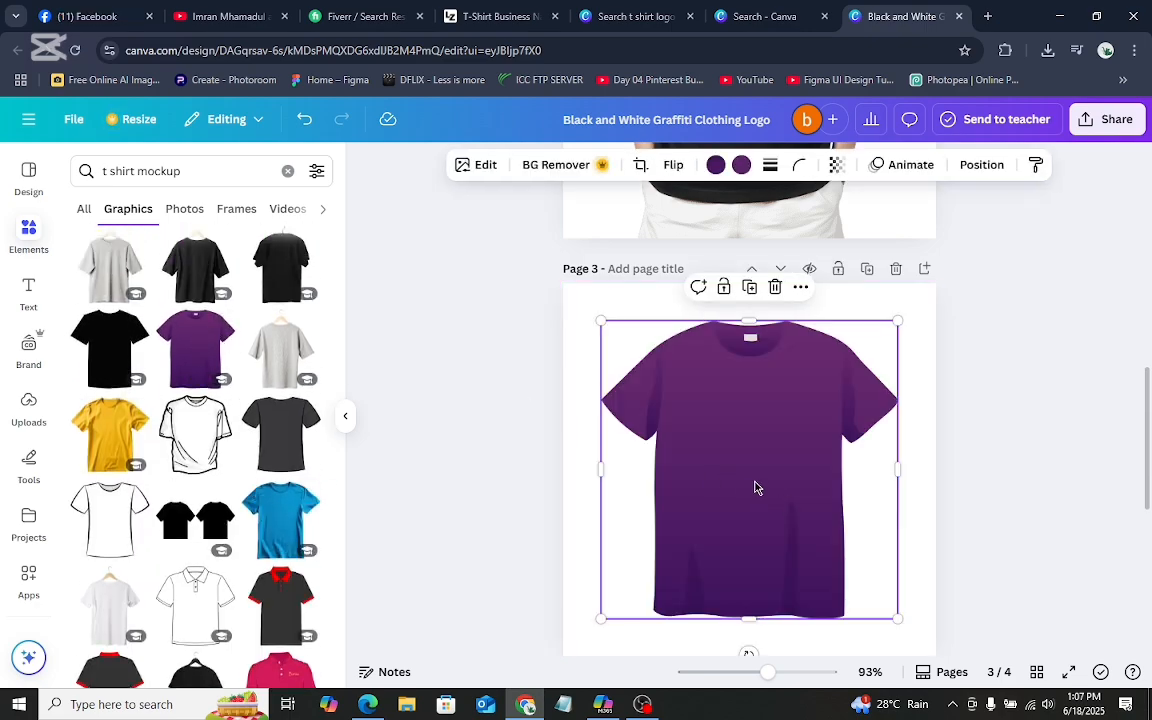
Step: Stretch the purple T-shirt on page 3 down to the page's lower edge and widen it toward the left
{"action": "left_click_drag", "start_coordinate": [746, 617], "coordinate": [750, 648]}
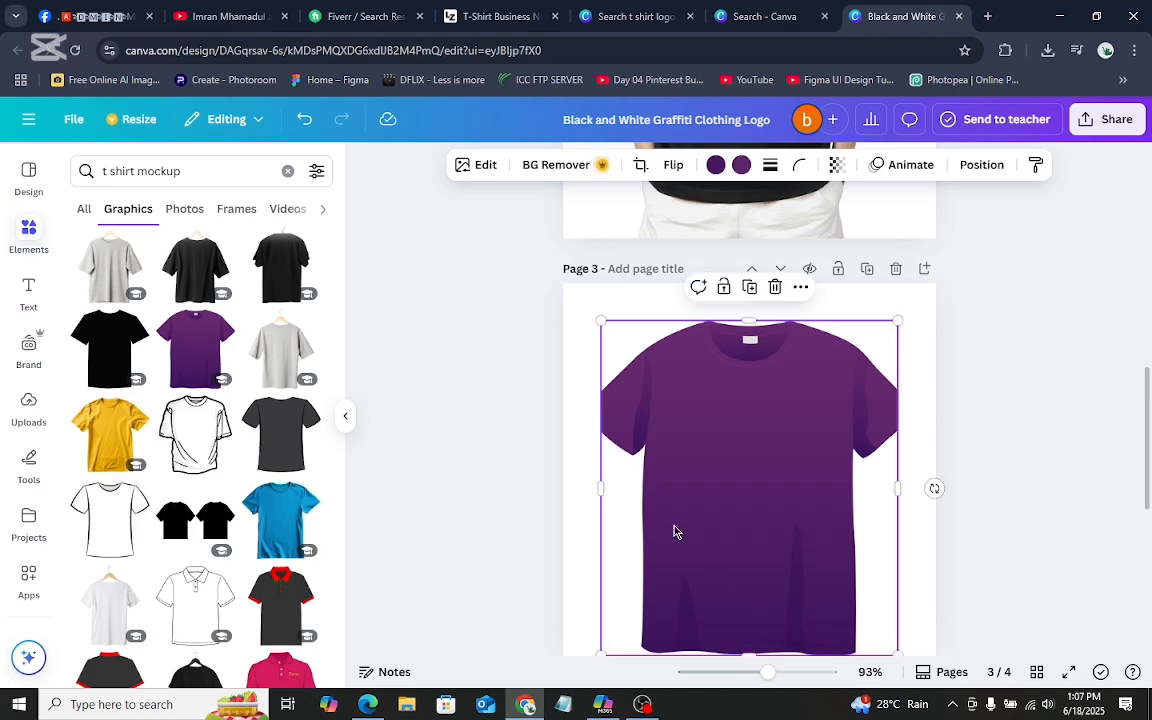
{"action": "left_click_drag", "start_coordinate": [599, 487], "coordinate": [573, 487]}
{"action": "left_click", "coordinate": [1062, 385]}
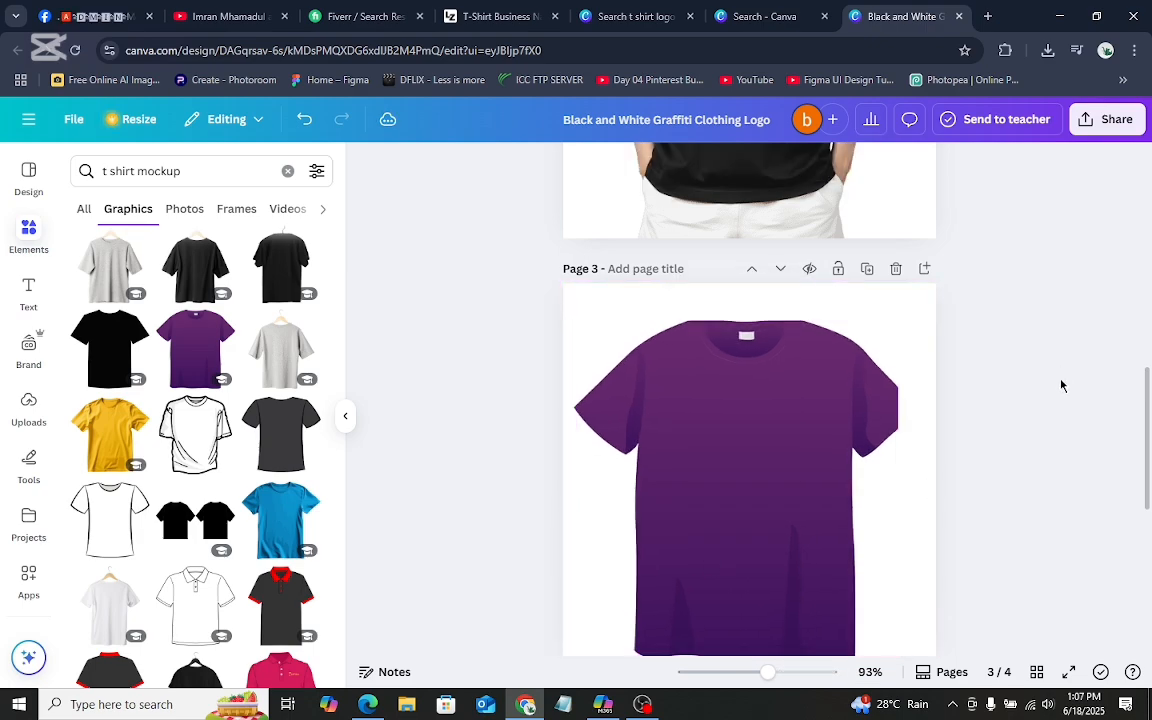
Step: Place the uploaded REVIVAL logo on the purple T-shirt's chest on page 3
{"action": "left_click", "coordinate": [30, 412]}
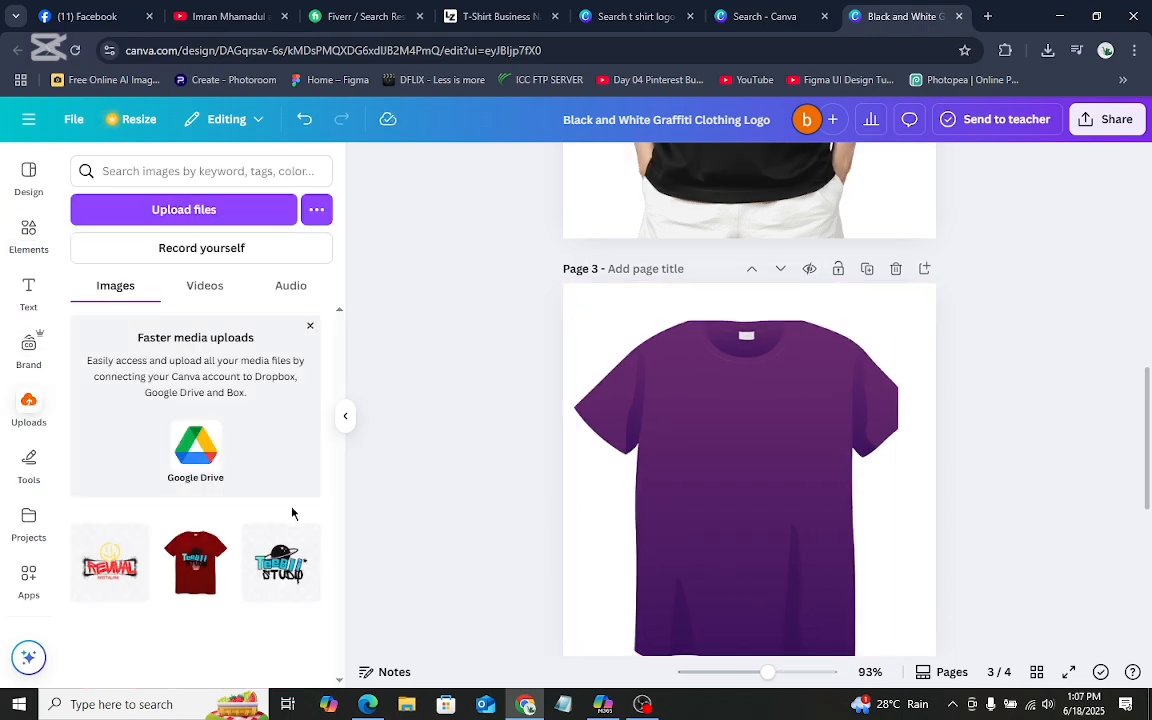
{"action": "left_click", "coordinate": [118, 570]}
{"action": "left_click_drag", "start_coordinate": [753, 470], "coordinate": [747, 458]}
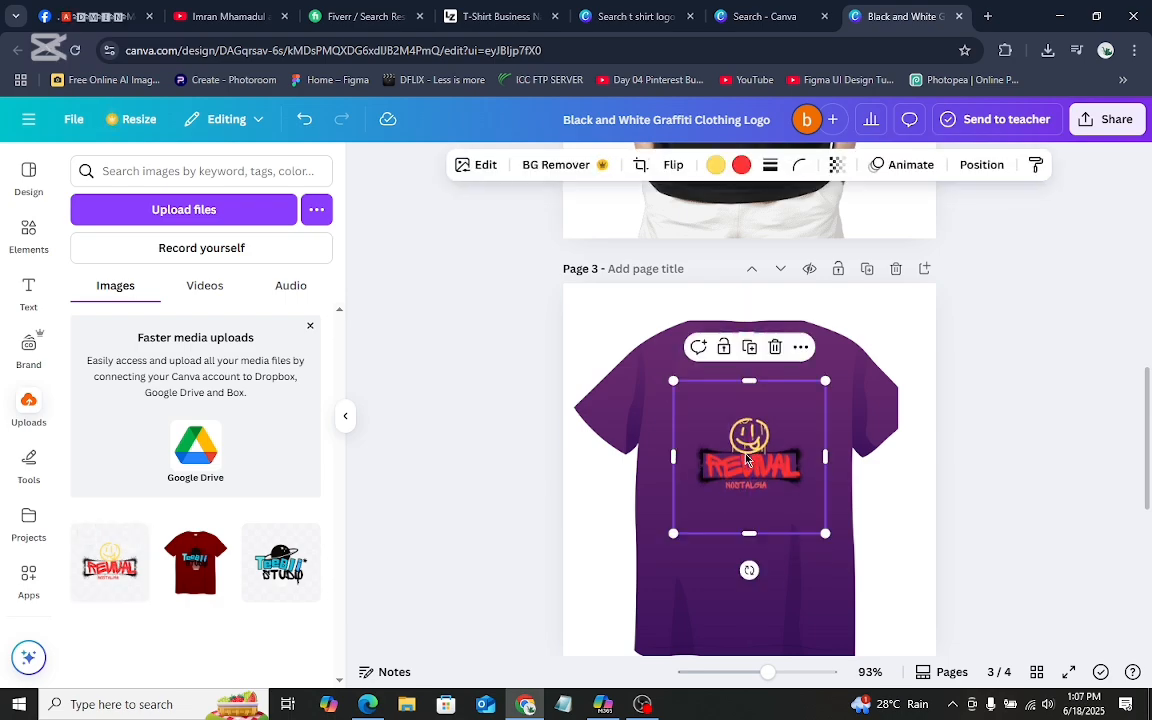
Step: Enlarge the REVIVAL logo to span the purple T-shirt's chest and center it on the shirt
{"action": "left_click_drag", "start_coordinate": [655, 459], "coordinate": [627, 461]}
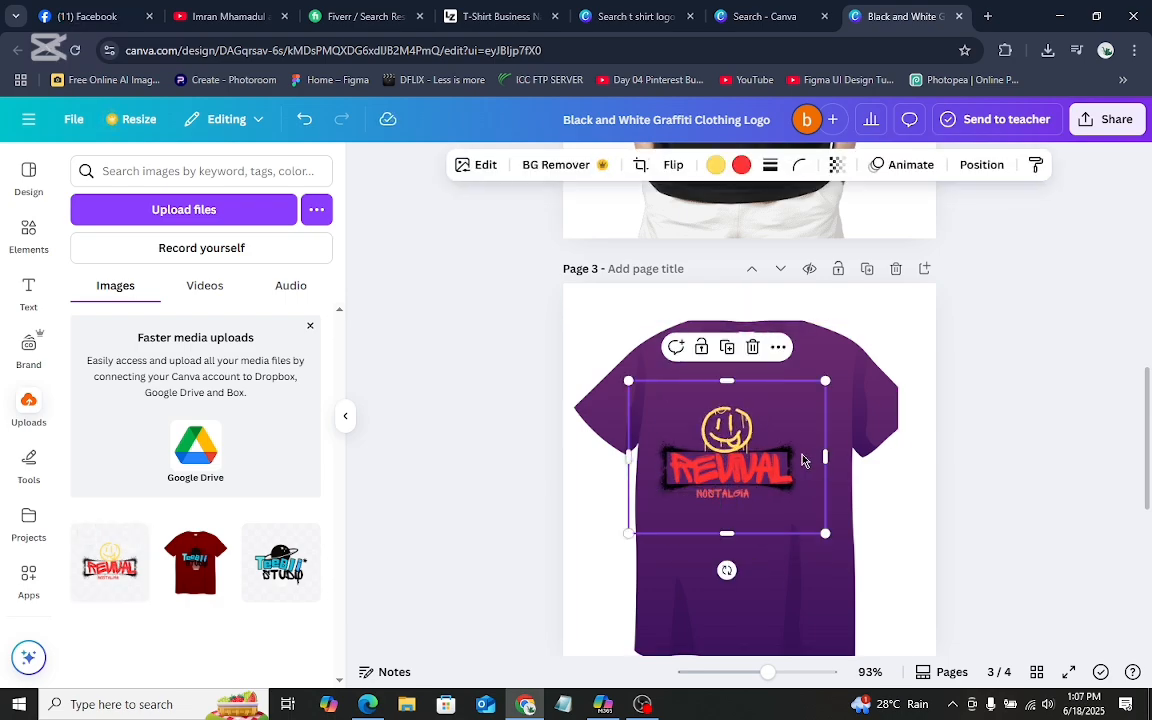
{"action": "left_click_drag", "start_coordinate": [835, 462], "coordinate": [867, 456]}
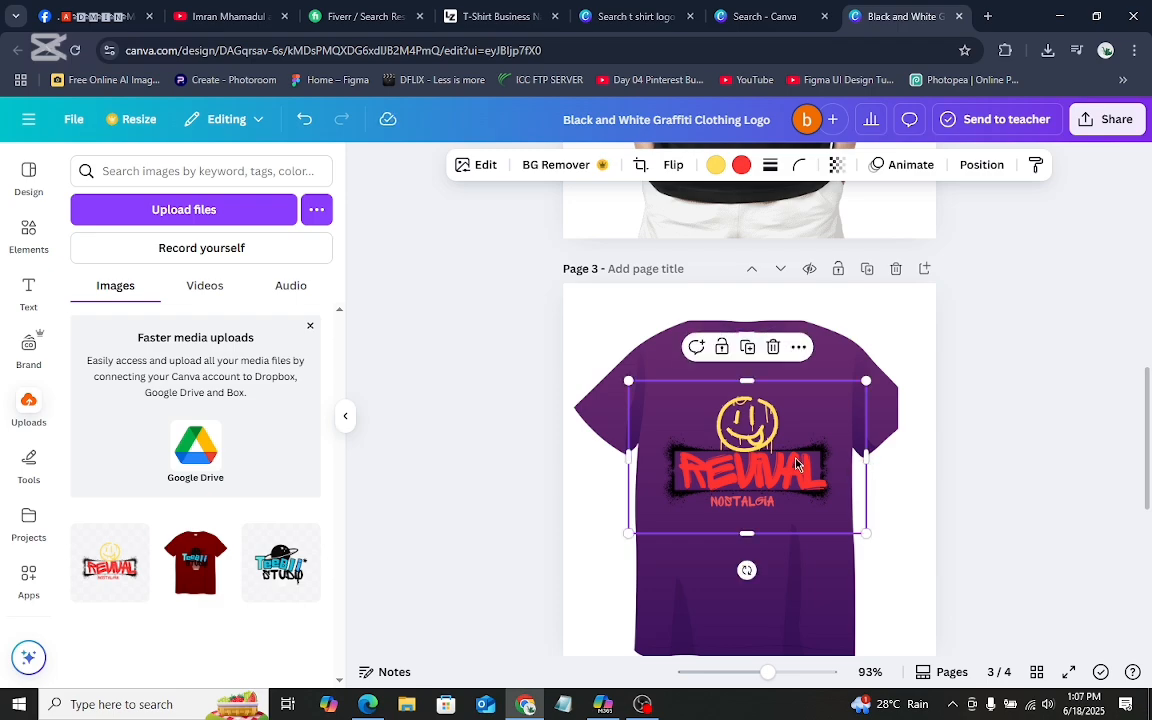
{"action": "left_click_drag", "start_coordinate": [767, 474], "coordinate": [773, 464]}
{"action": "left_click_drag", "start_coordinate": [750, 536], "coordinate": [750, 546]}
{"action": "mouse_move", "coordinate": [766, 459]}
{"action": "left_mouse_down"}
{"action": "mouse_move", "coordinate": [754, 456]}
{"action": "mouse_move", "coordinate": [765, 460]}
{"action": "left_mouse_up"}
{"action": "left_click", "coordinate": [1053, 404]}
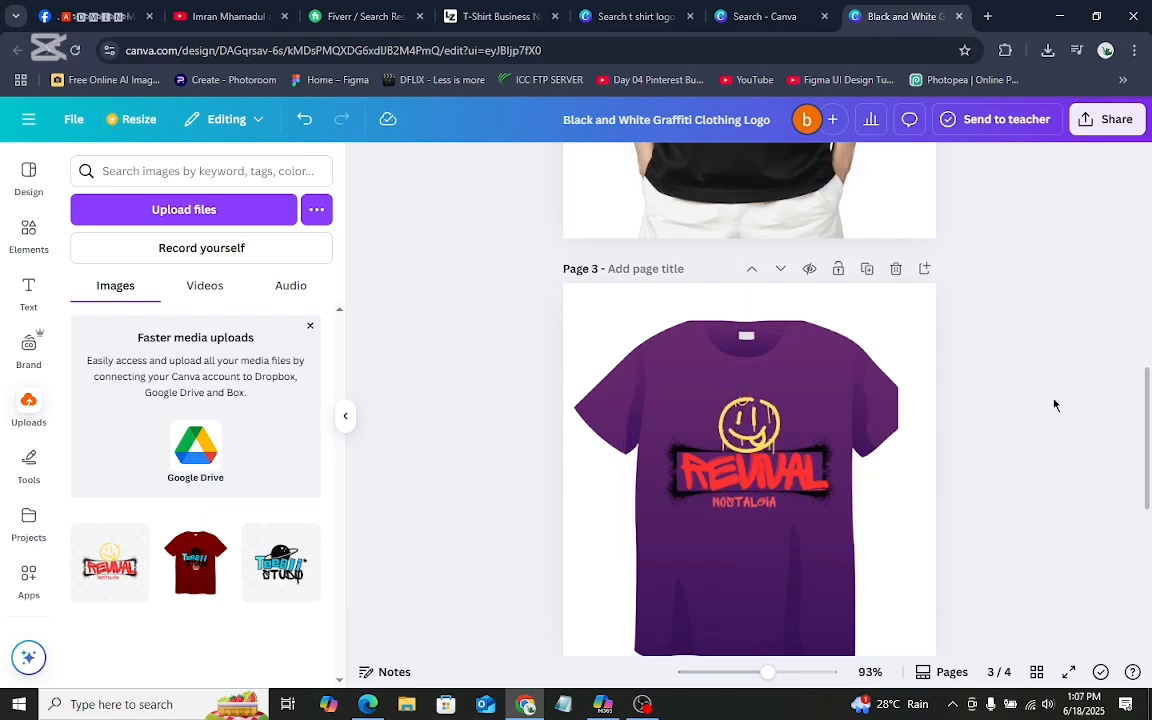
Step: Nudge the REVIVAL logo slightly higher on the purple T-shirt, keeping it horizontally centered
{"action": "left_click", "coordinate": [691, 424]}
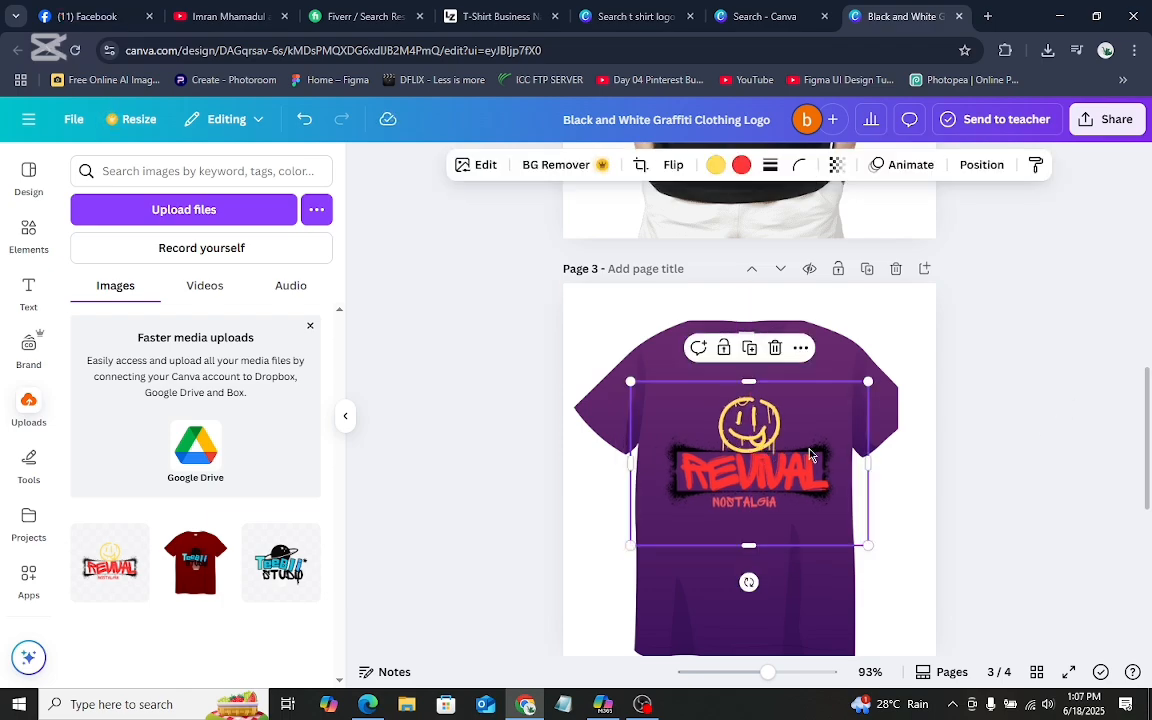
{"action": "key", "text": "Up"}
{"action": "key", "text": "Up"}
{"action": "key", "text": "Up"}
{"action": "key", "text": "Up"}
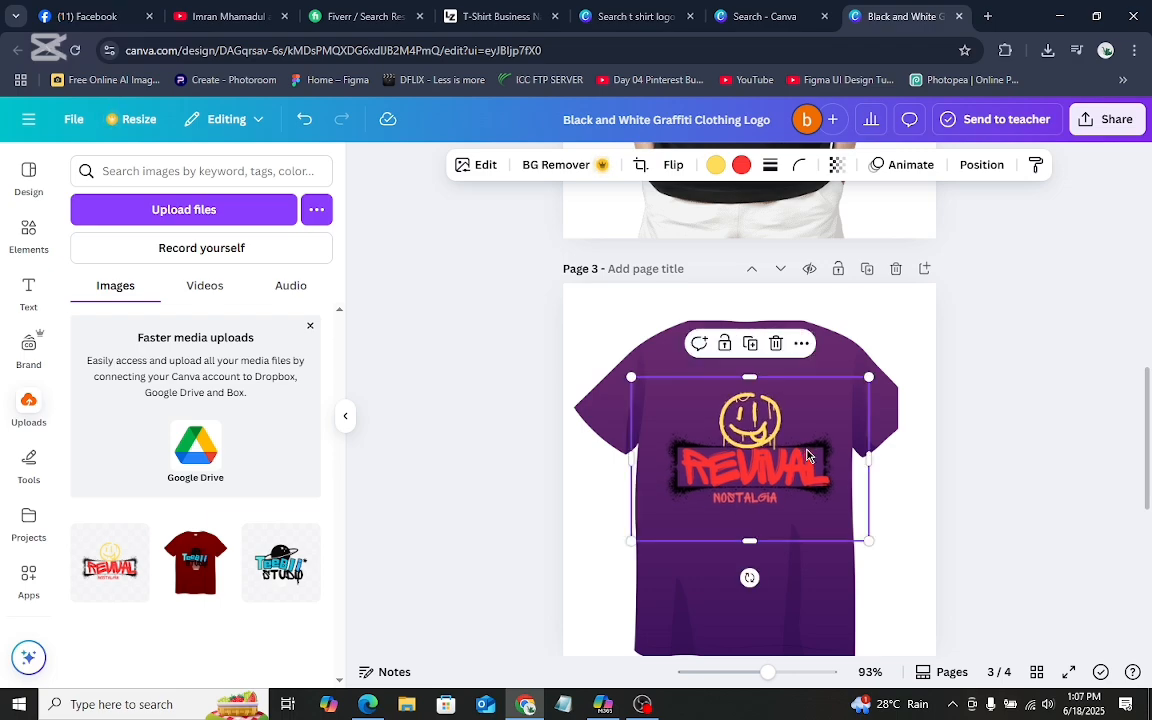
{"action": "key", "text": "Left"}
{"action": "left_click", "coordinate": [1118, 396]}
{"action": "left_click", "coordinate": [815, 468]}
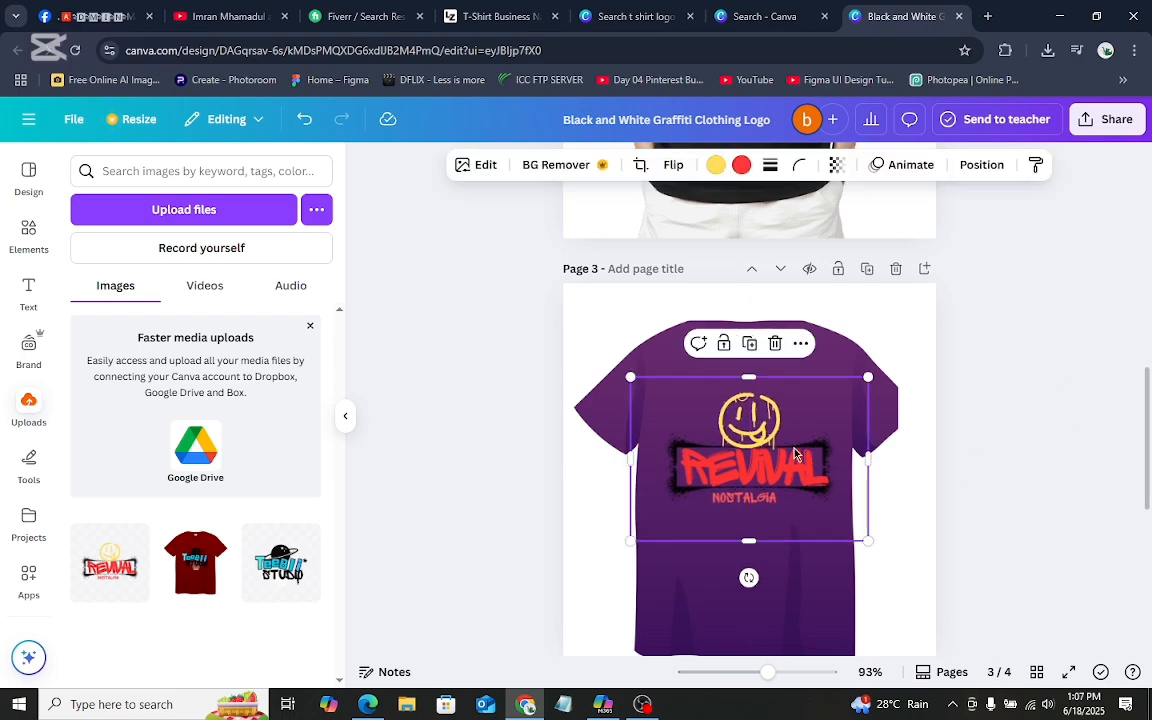
{"action": "scroll", "coordinate": [963, 422], "scroll_direction": "up", "scroll_amount": 2}
{"action": "scroll", "coordinate": [963, 422], "scroll_direction": "down", "scroll_amount": 3}
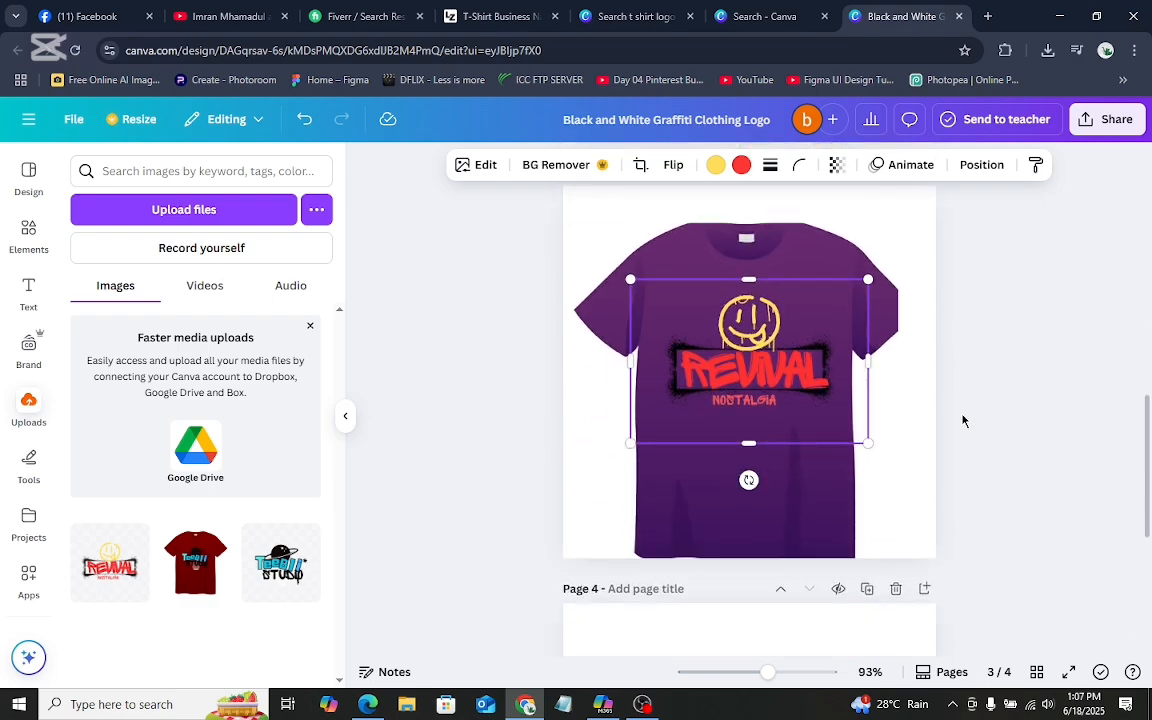
{"action": "left_click", "coordinate": [849, 513]}
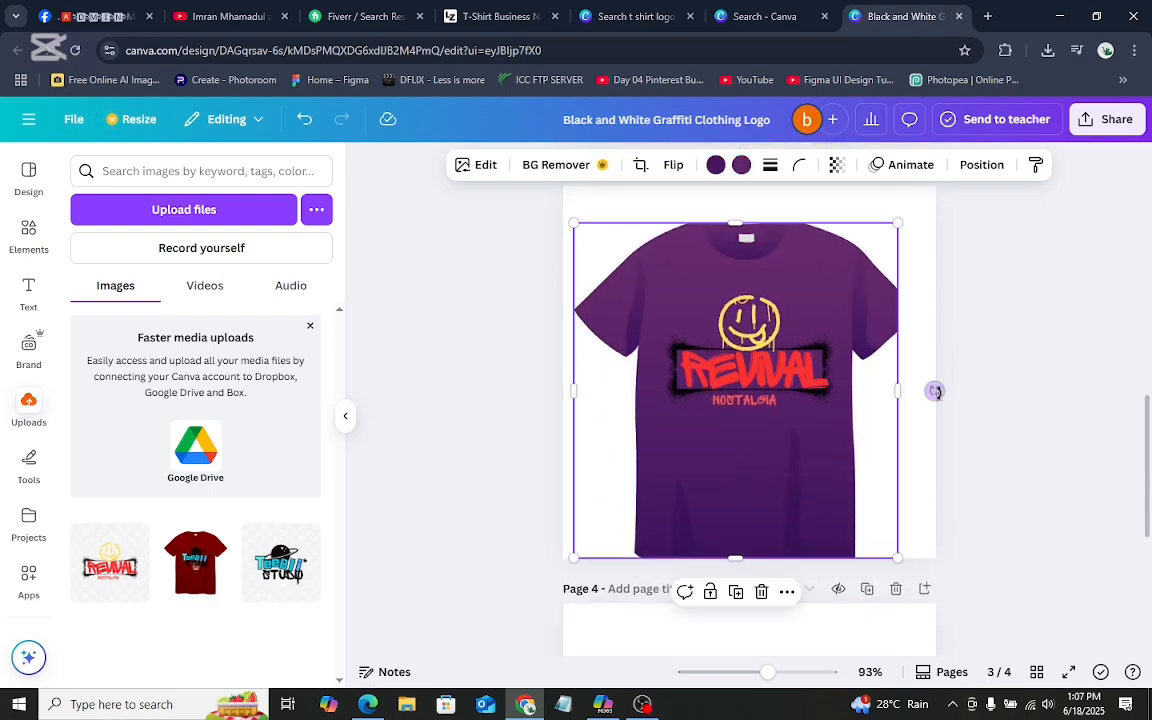
{"action": "scroll", "coordinate": [1001, 423], "scroll_direction": "up", "scroll_amount": 1}
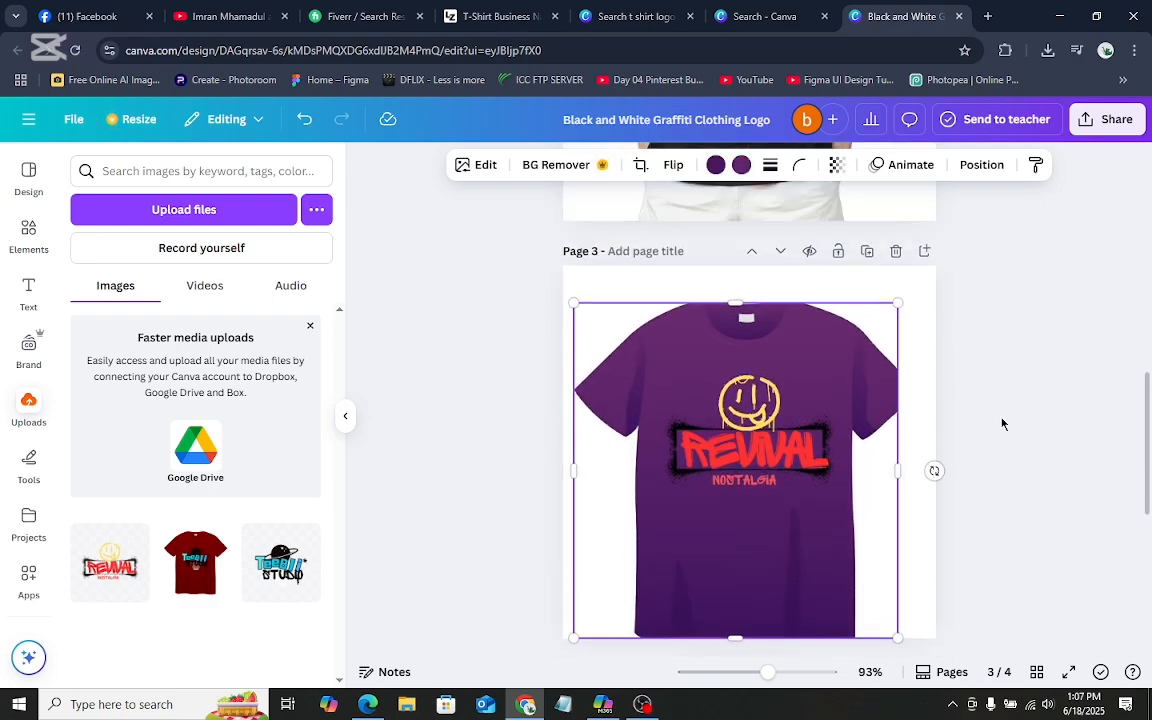
Step: Browse the "t shirt mockup" graphics and place the white outlined long-sleeve shirt on page 4
{"action": "scroll", "coordinate": [1002, 424], "scroll_direction": "down", "scroll_amount": 5}
{"action": "left_click", "coordinate": [640, 515]}
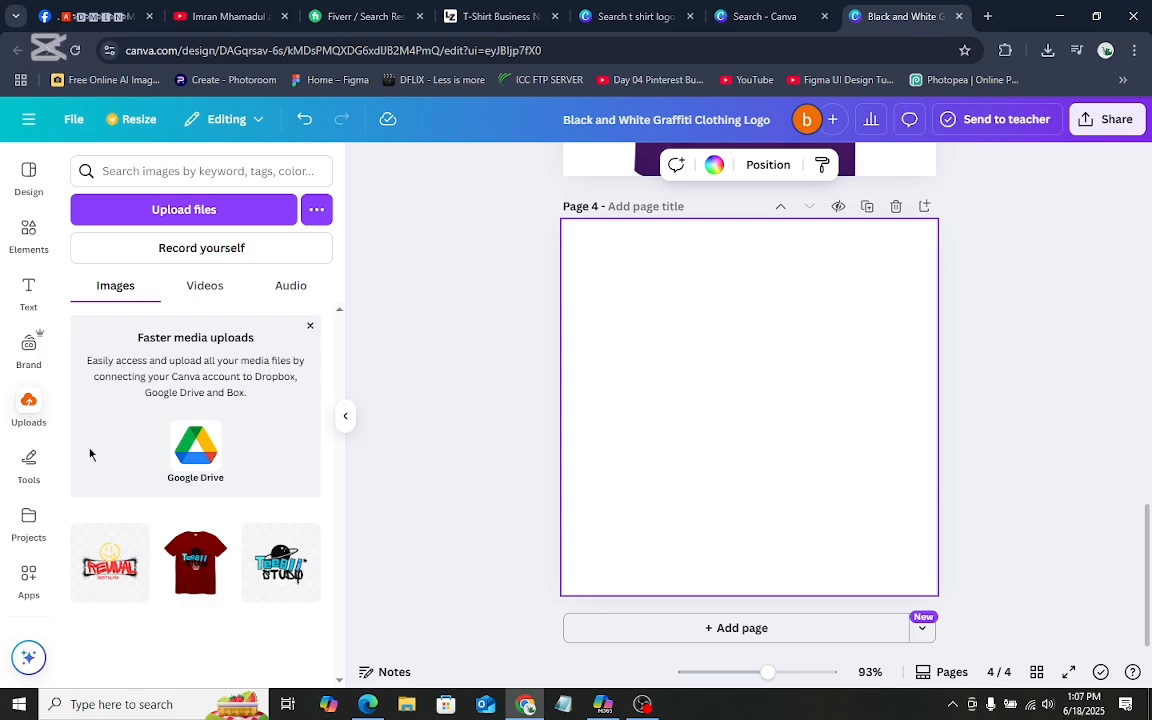
{"action": "left_click", "coordinate": [30, 240]}
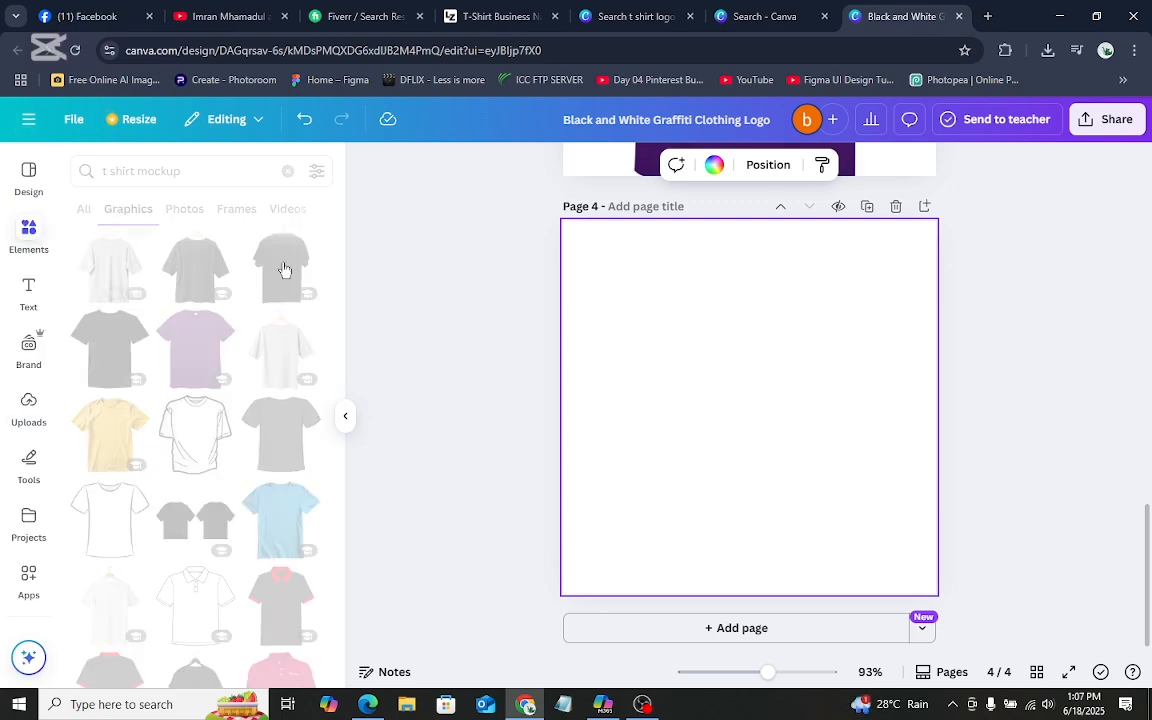
{"action": "scroll", "coordinate": [210, 430], "scroll_direction": "down", "scroll_amount": 5}
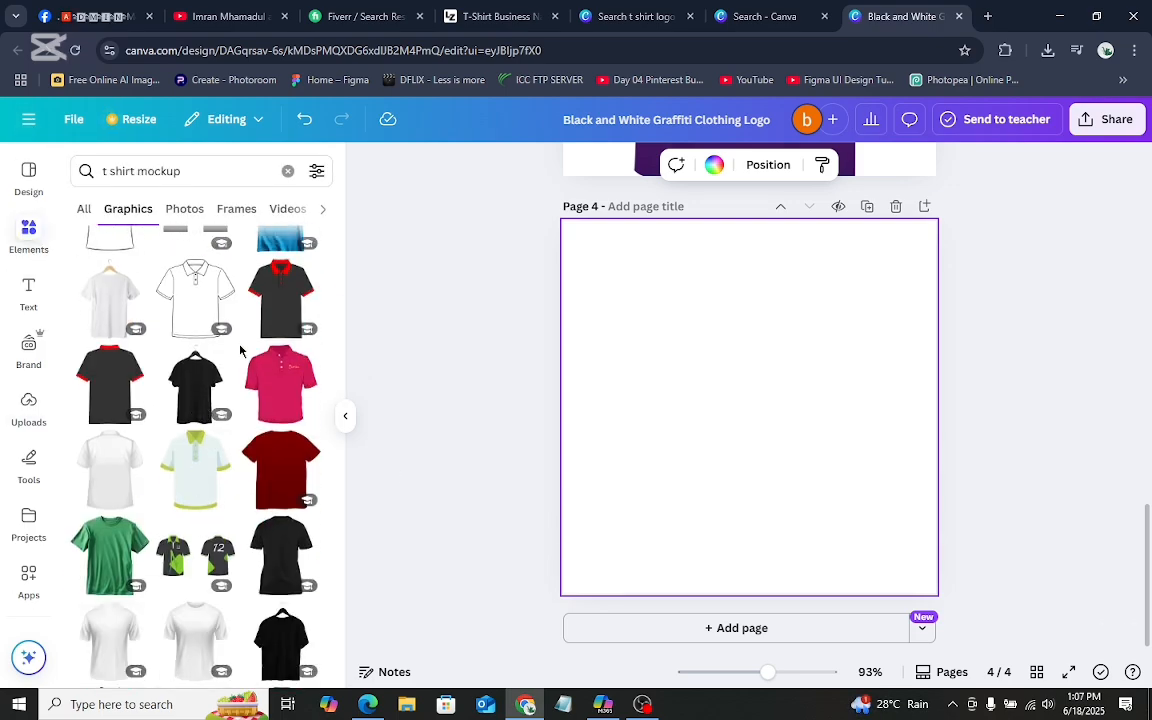
{"action": "scroll", "coordinate": [229, 362], "scroll_direction": "down", "scroll_amount": 5}
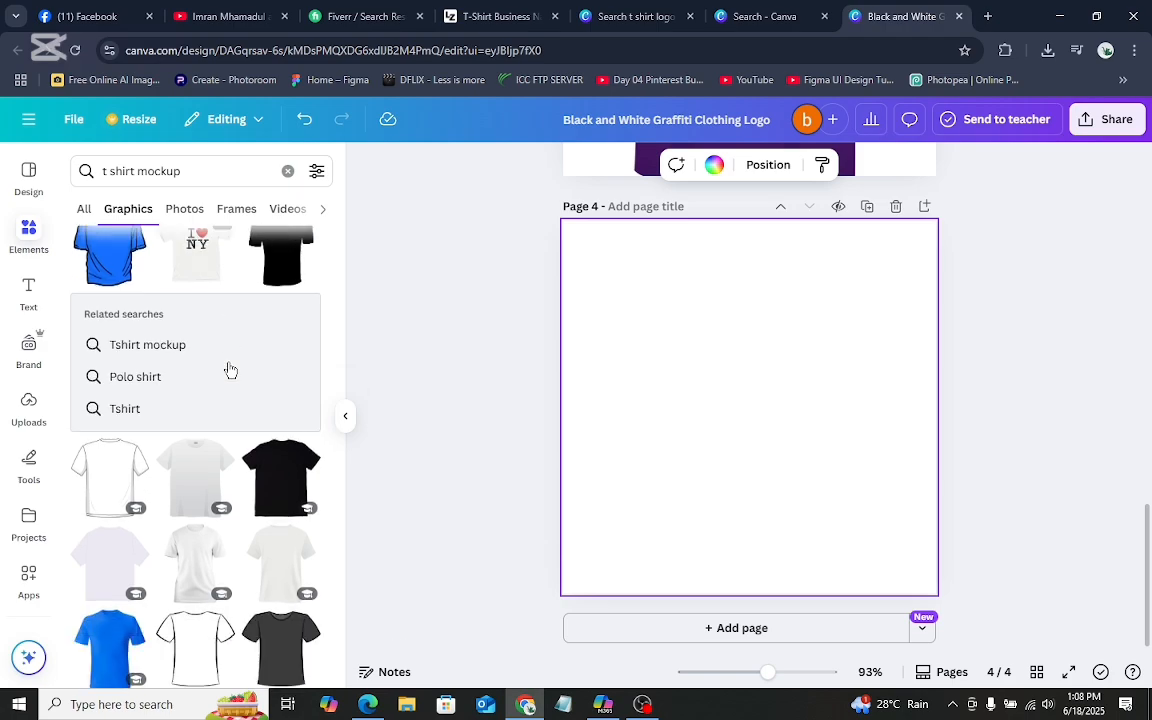
{"action": "scroll", "coordinate": [229, 371], "scroll_direction": "down", "scroll_amount": 5}
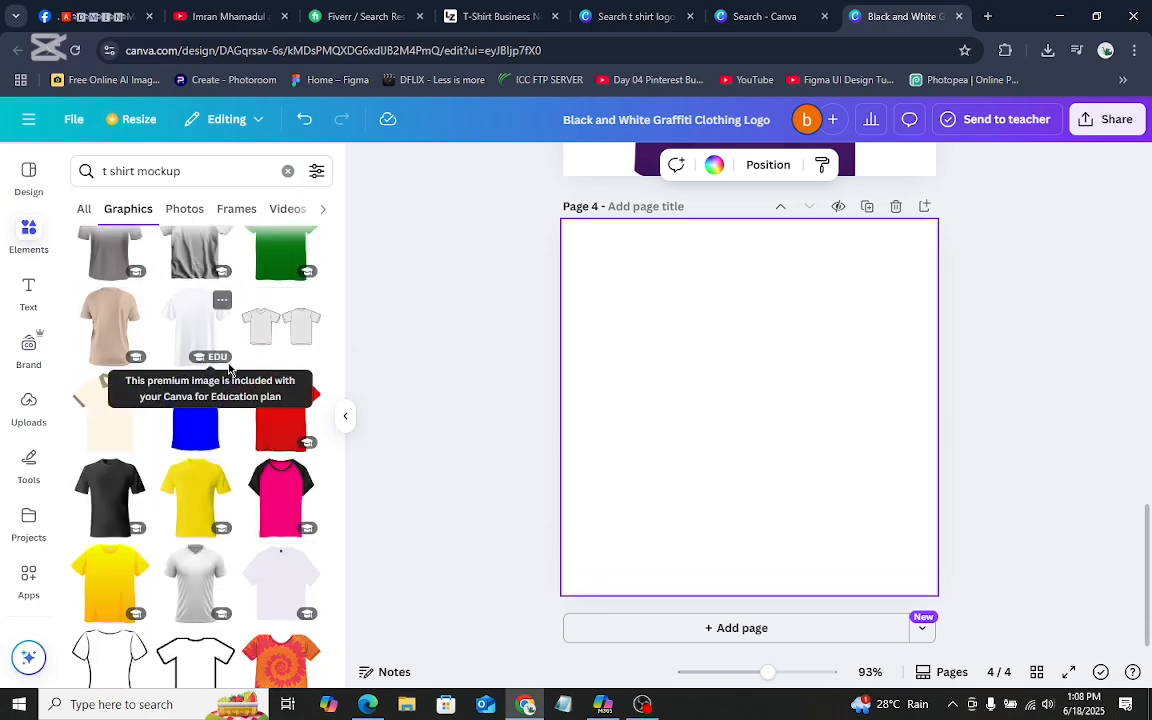
{"action": "scroll", "coordinate": [229, 370], "scroll_direction": "down", "scroll_amount": 4}
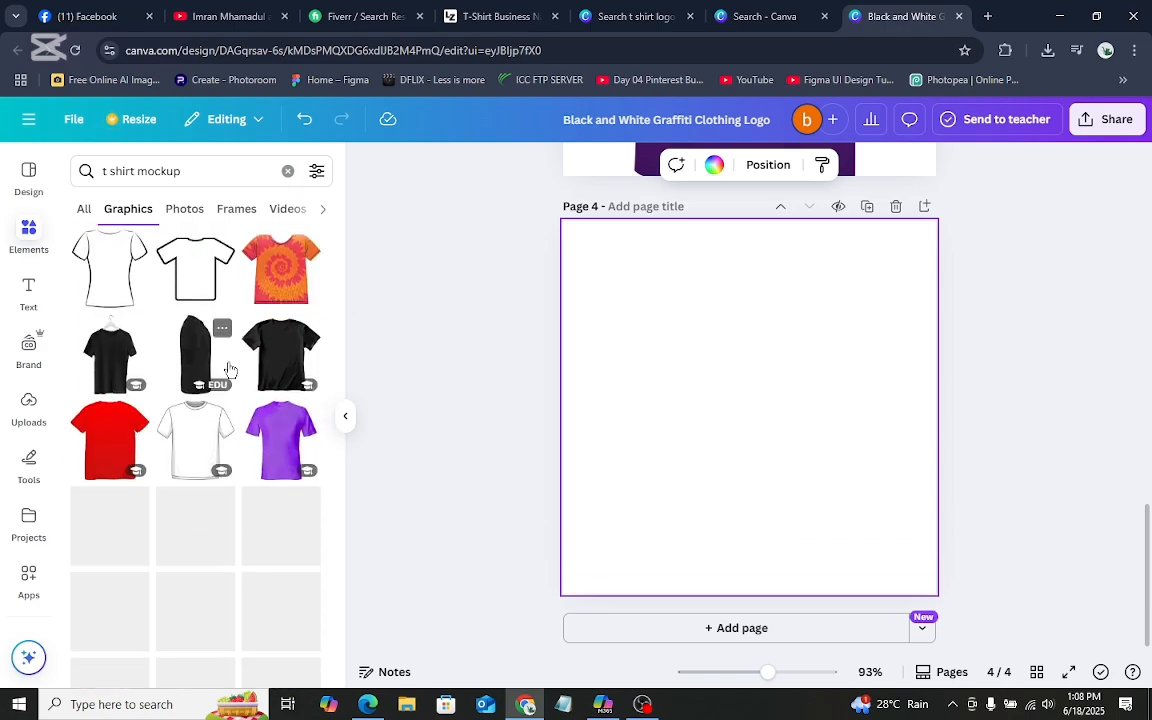
{"action": "scroll", "coordinate": [229, 370], "scroll_direction": "down", "scroll_amount": 5}
{"action": "scroll", "coordinate": [233, 375], "scroll_direction": "up", "scroll_amount": 2}
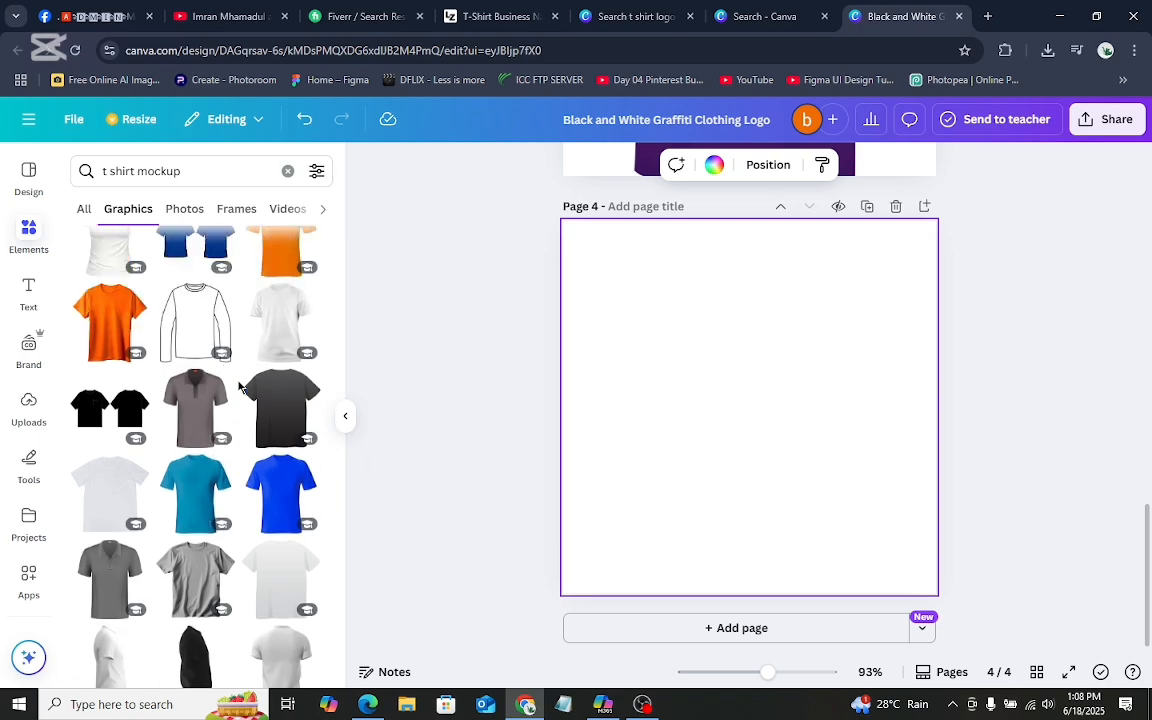
{"action": "scroll", "coordinate": [232, 355], "scroll_direction": "down", "scroll_amount": 1}
{"action": "left_click", "coordinate": [200, 310]}
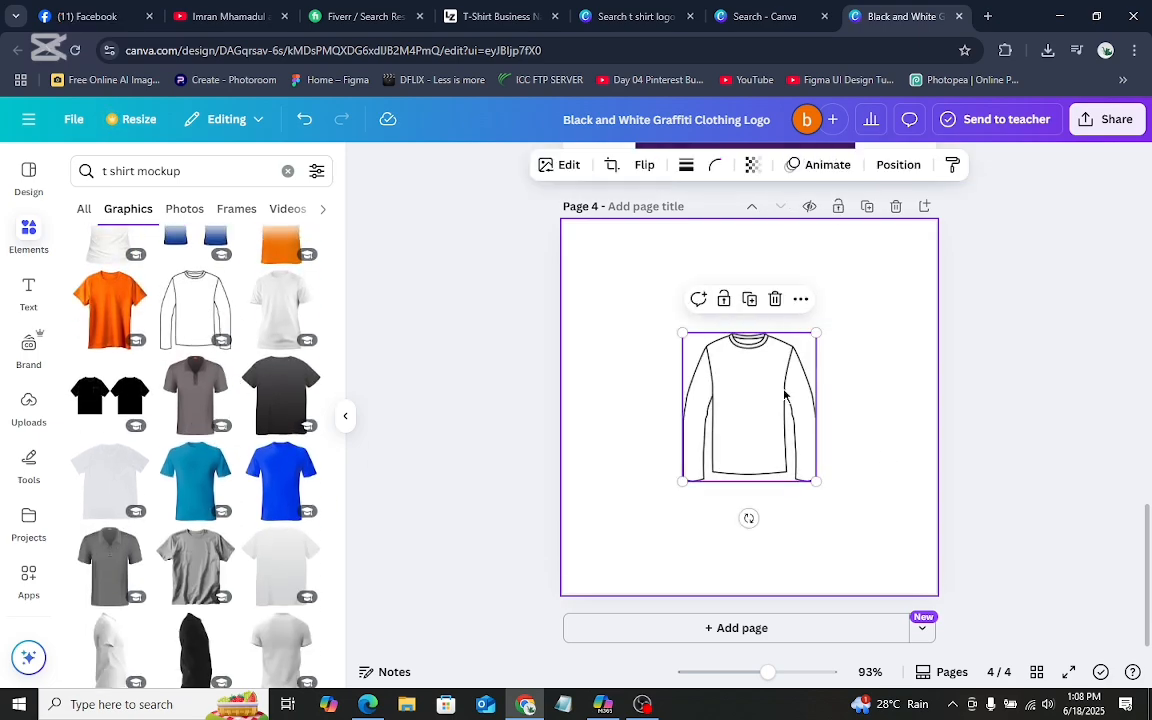
Step: Enlarge the long-sleeve shirt to nearly fill page 4 and center it on the page
{"action": "left_click_drag", "start_coordinate": [680, 330], "coordinate": [608, 250]}
{"action": "left_click_drag", "start_coordinate": [827, 486], "coordinate": [954, 561]}
{"action": "mouse_move", "coordinate": [774, 383]}
{"action": "left_mouse_down"}
{"action": "mouse_move", "coordinate": [767, 362]}
{"action": "mouse_move", "coordinate": [767, 377]}
{"action": "left_mouse_up"}
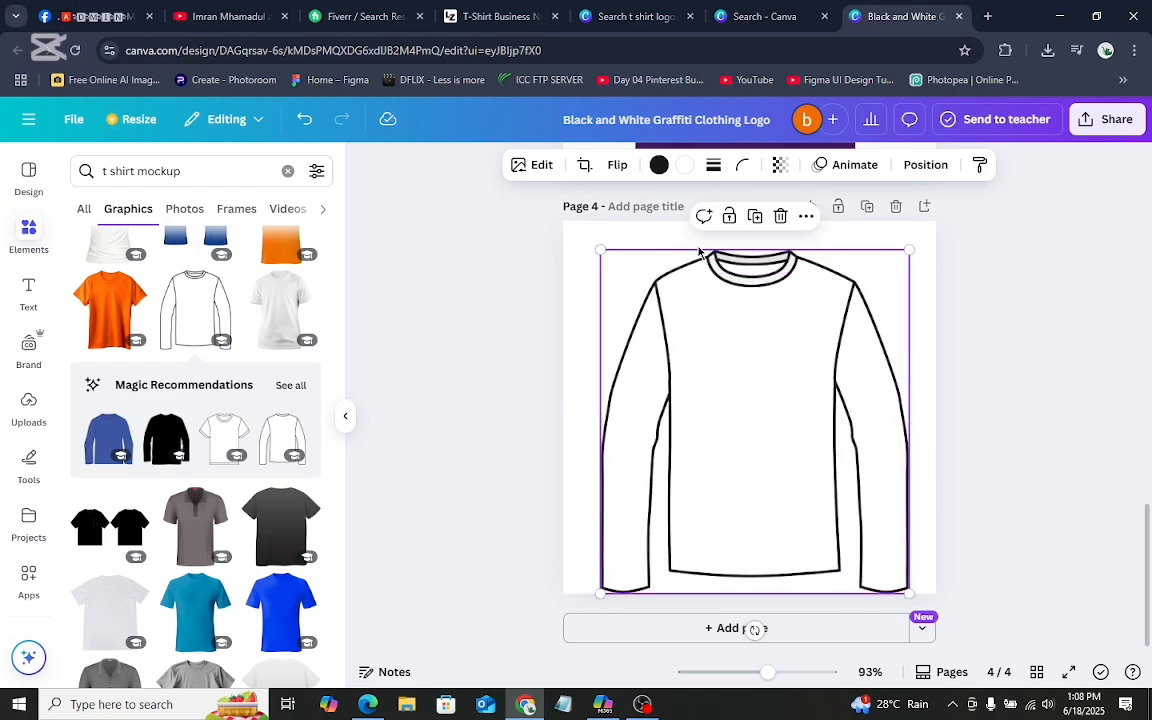
Step: Try dark purple, turquoise, light orange and lime green in place of the long-sleeve shirt's white fill
{"action": "left_click", "coordinate": [685, 167]}
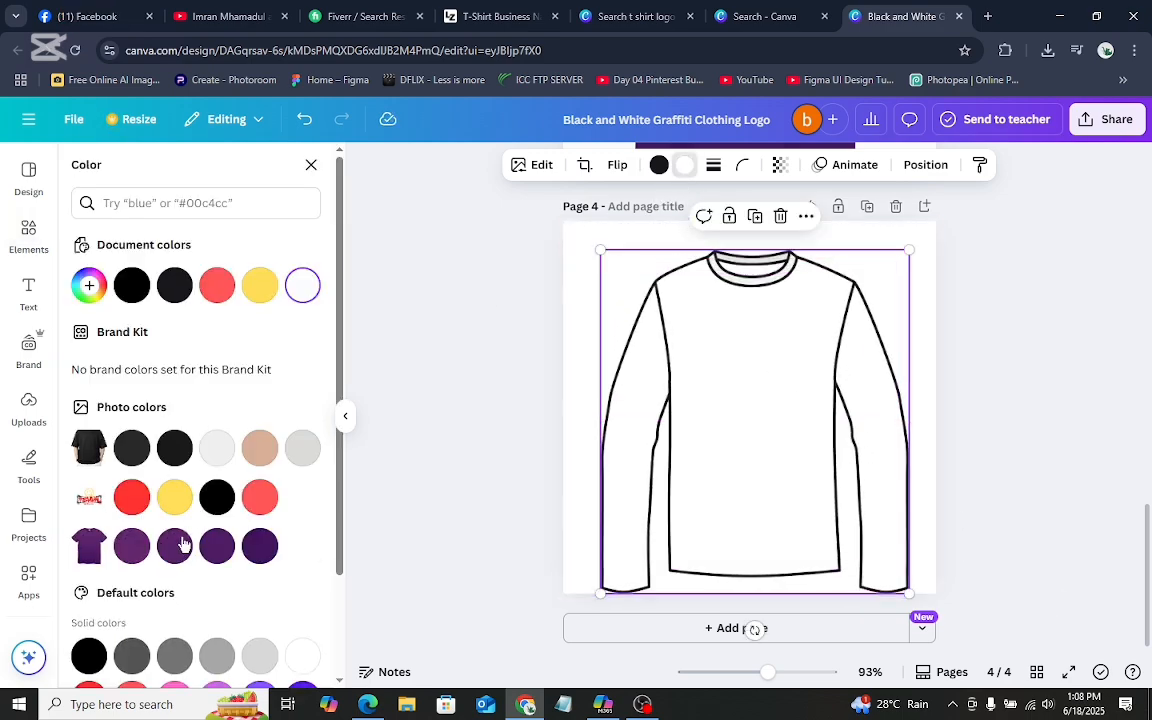
{"action": "left_click", "coordinate": [132, 546]}
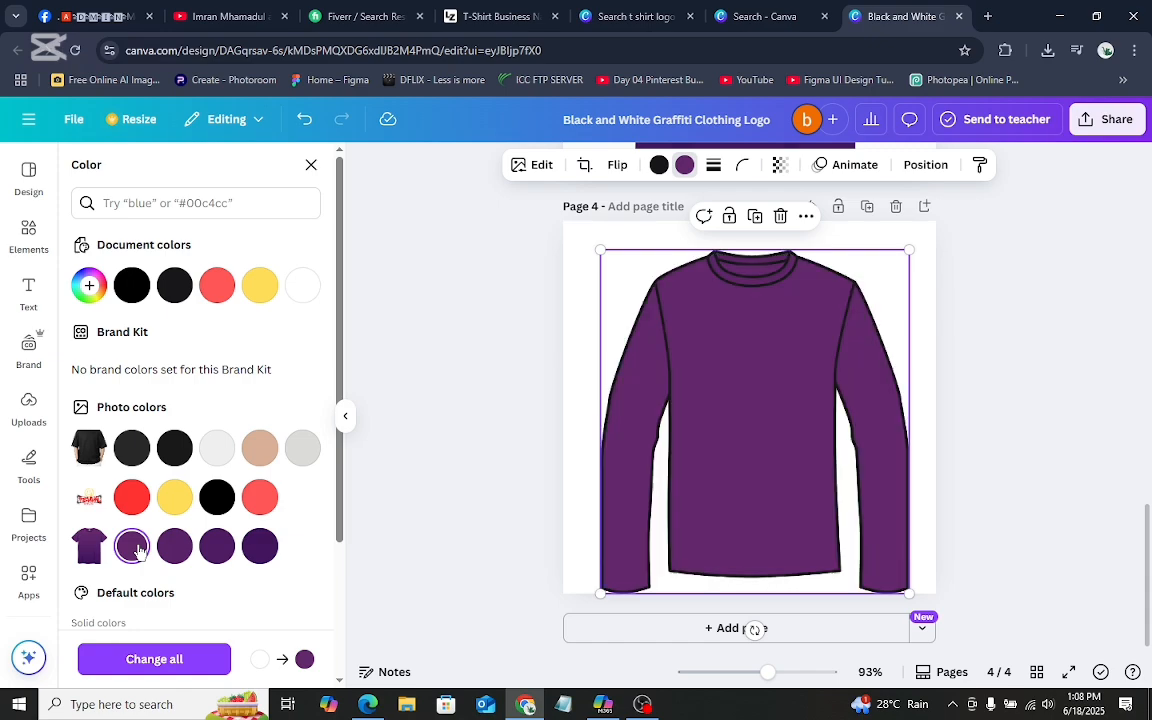
{"action": "scroll", "coordinate": [150, 550], "scroll_direction": "down", "scroll_amount": 2}
{"action": "scroll", "coordinate": [155, 553], "scroll_direction": "down", "scroll_amount": 1}
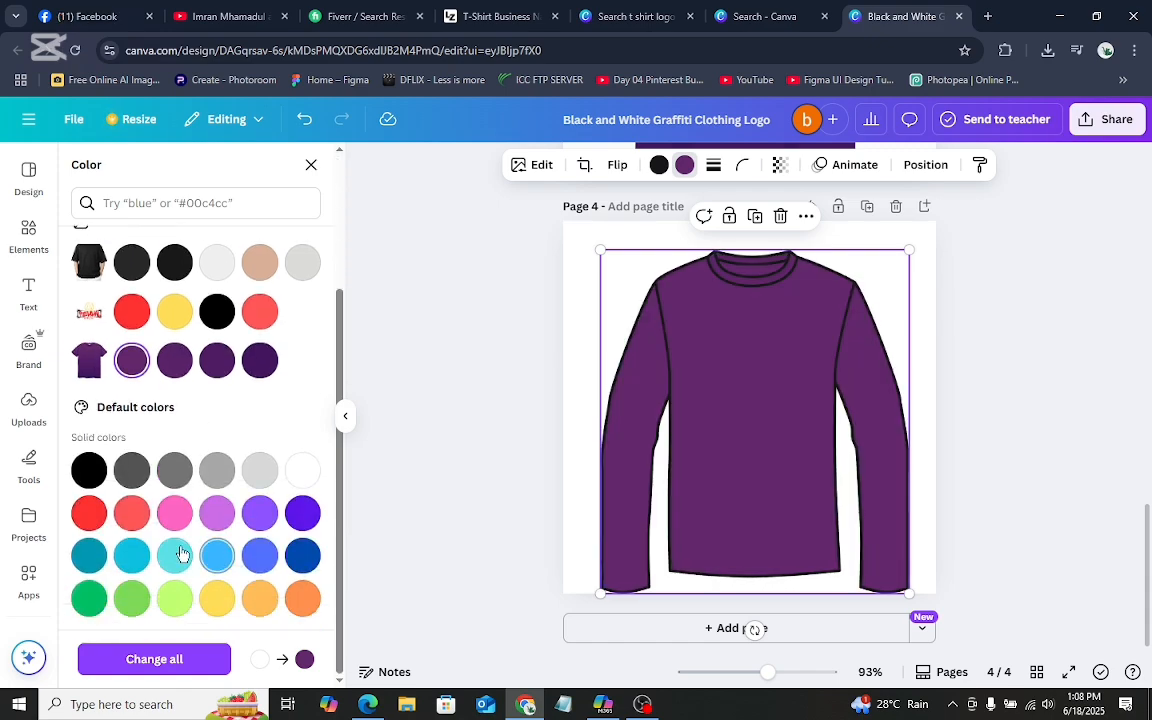
{"action": "left_click", "coordinate": [177, 557]}
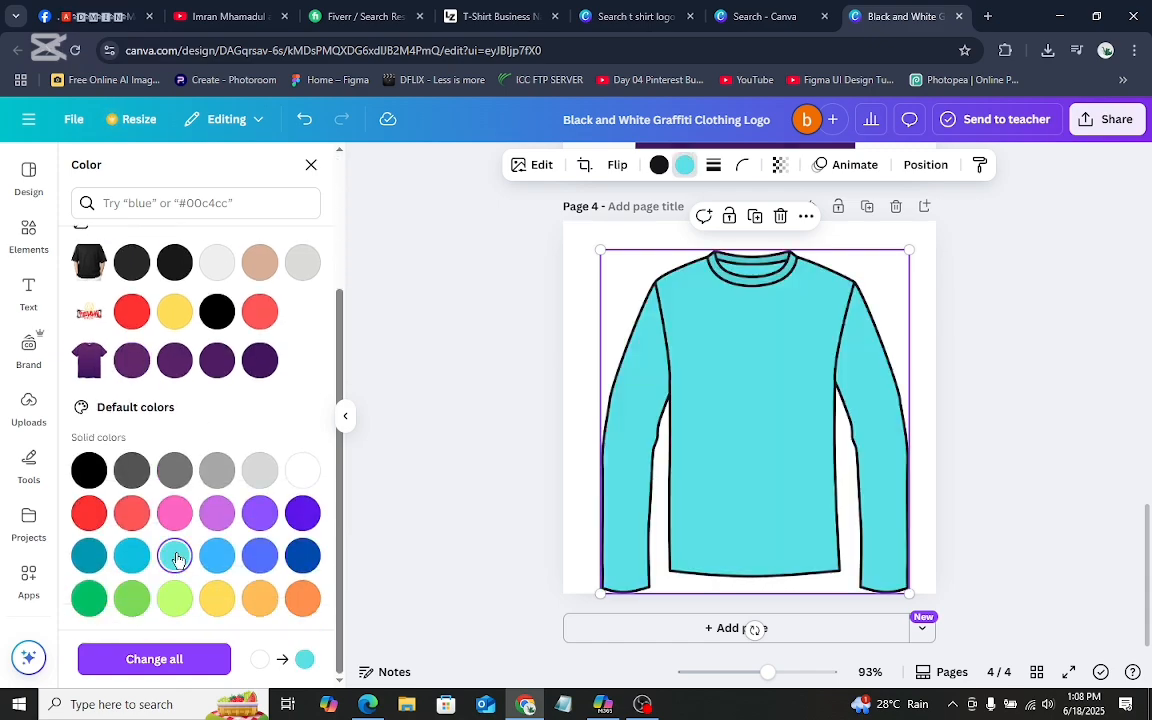
{"action": "left_click", "coordinate": [259, 599]}
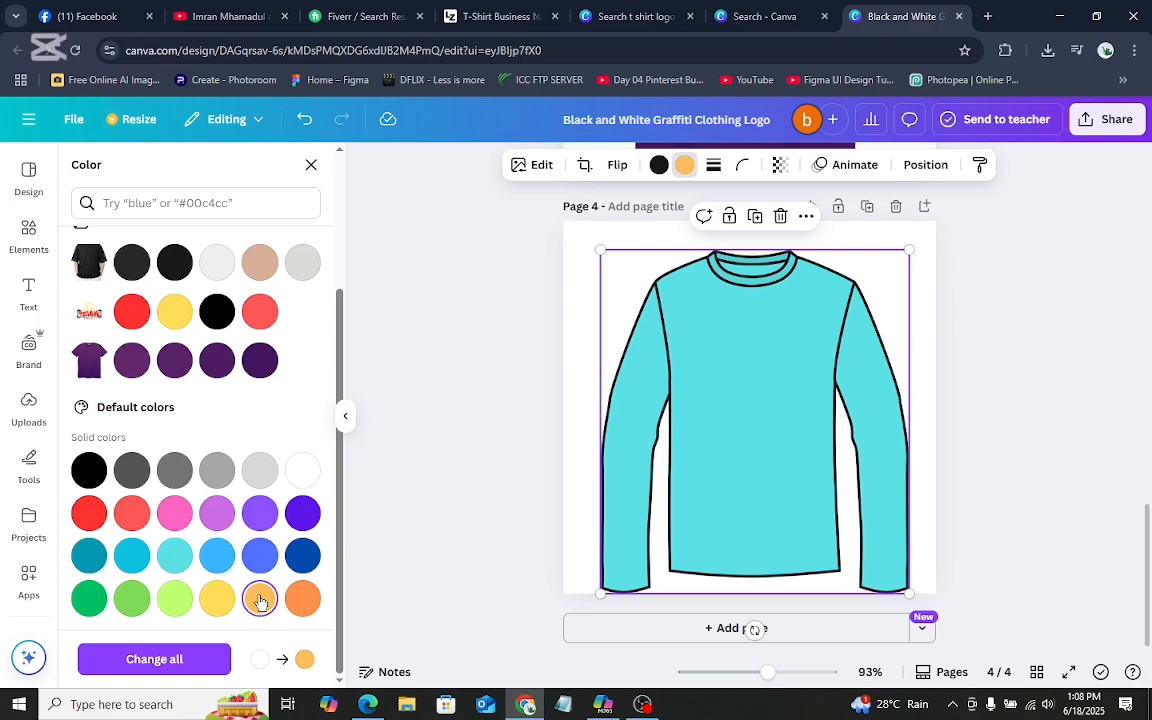
{"action": "left_click", "coordinate": [174, 598]}
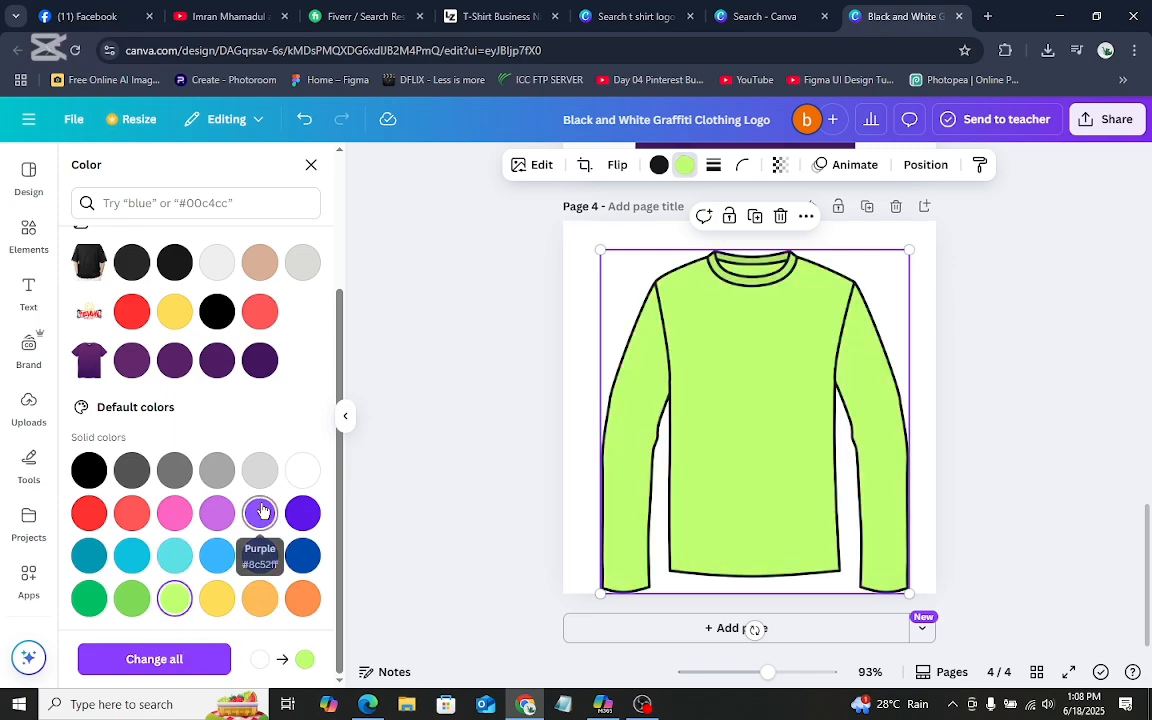
Step: Recolor the long-sleeve shirt's fill violet and adjust it to the lighter custom shade #885AE1
{"action": "left_click", "coordinate": [302, 514]}
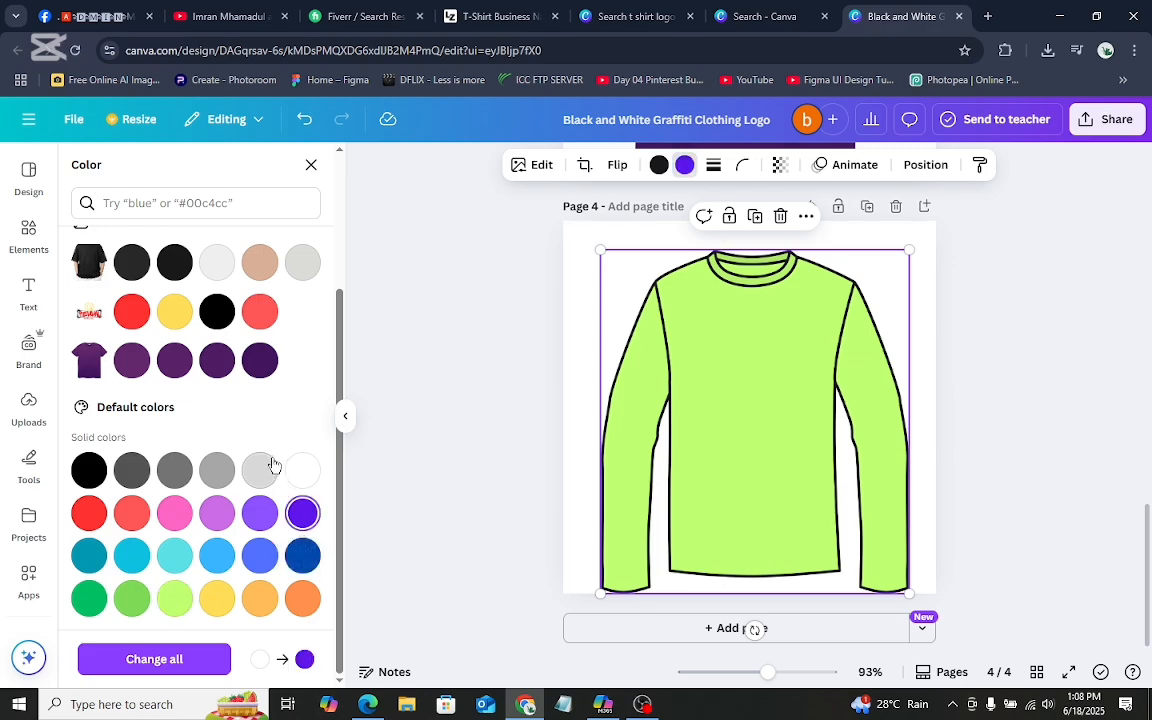
{"action": "scroll", "coordinate": [260, 557], "scroll_direction": "up", "scroll_amount": 3}
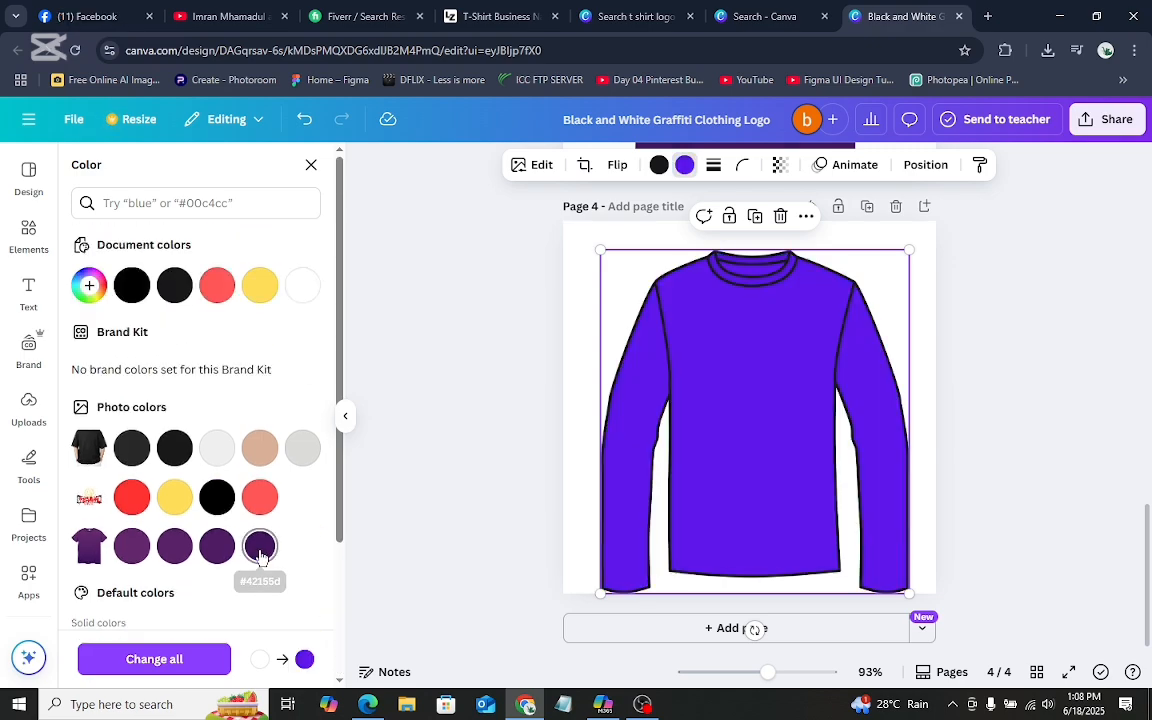
{"action": "left_click", "coordinate": [89, 286]}
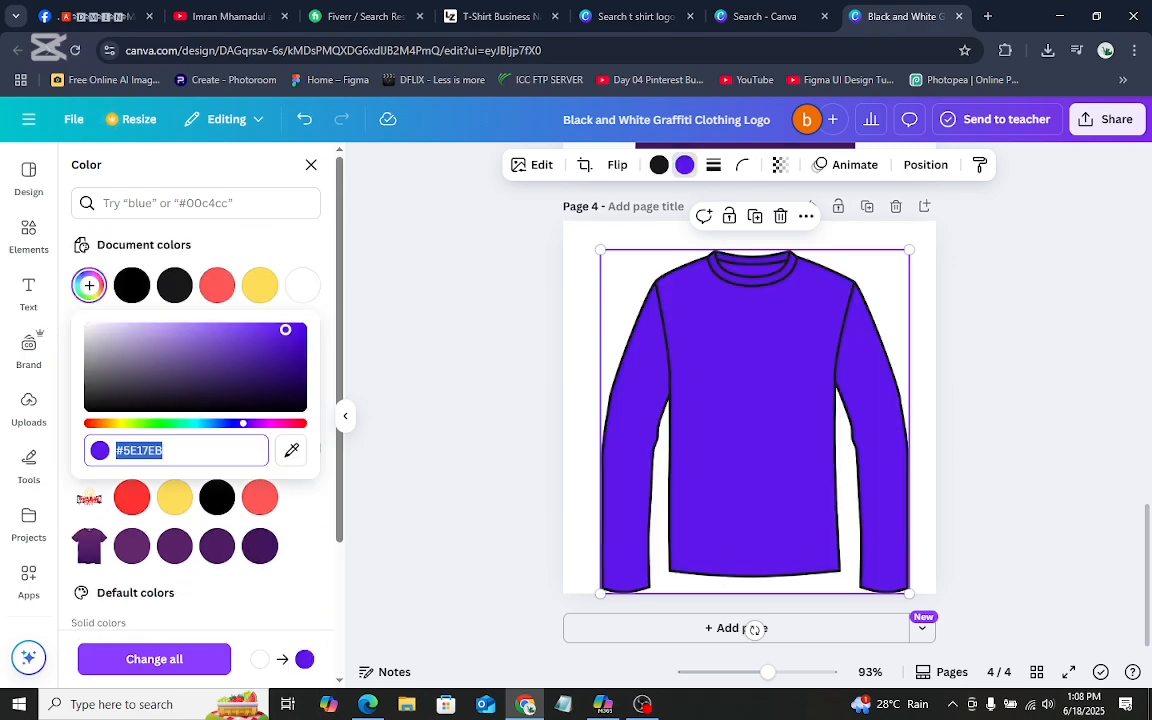
{"action": "mouse_move", "coordinate": [167, 336]}
{"action": "left_mouse_down"}
{"action": "mouse_move", "coordinate": [219, 344]}
{"action": "mouse_move", "coordinate": [166, 341]}
{"action": "left_mouse_up"}
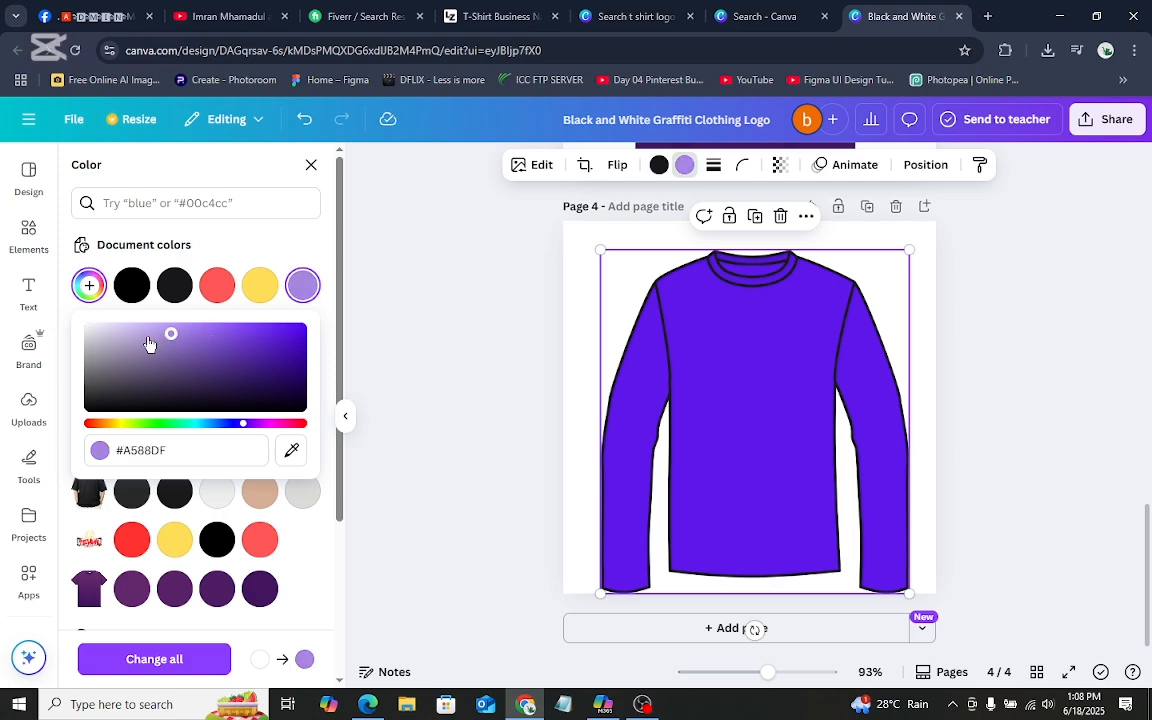
{"action": "left_click", "coordinate": [141, 377]}
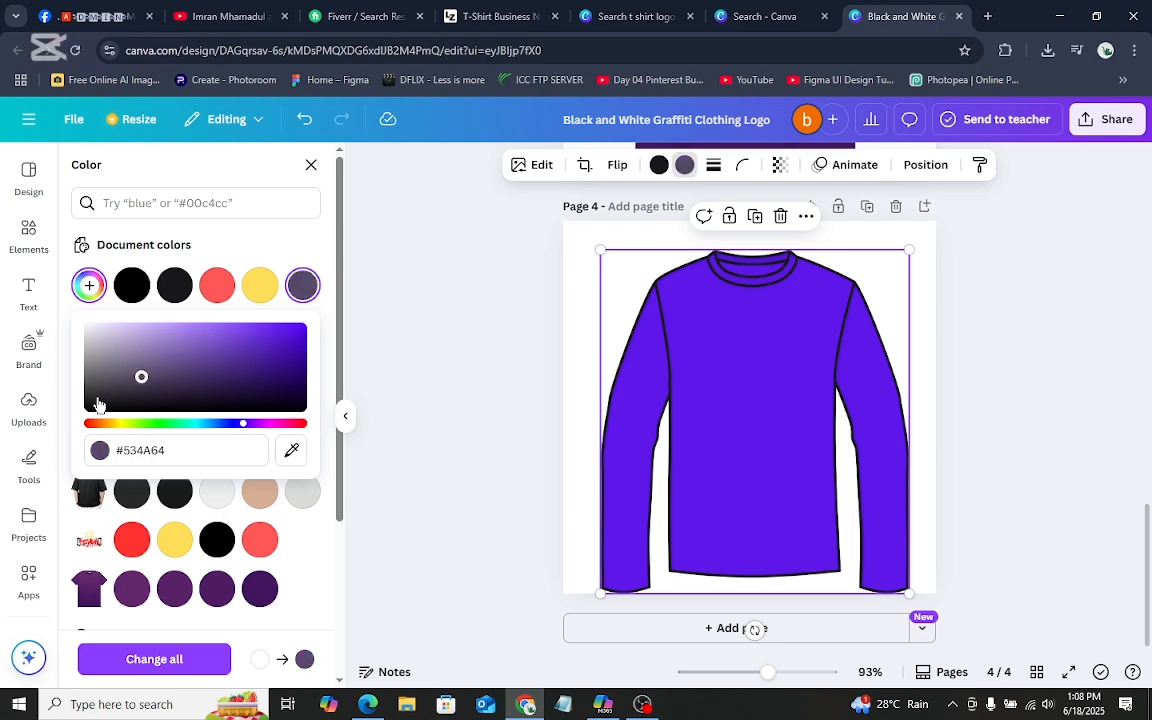
{"action": "left_click", "coordinate": [98, 400]}
{"action": "left_click", "coordinate": [267, 335]}
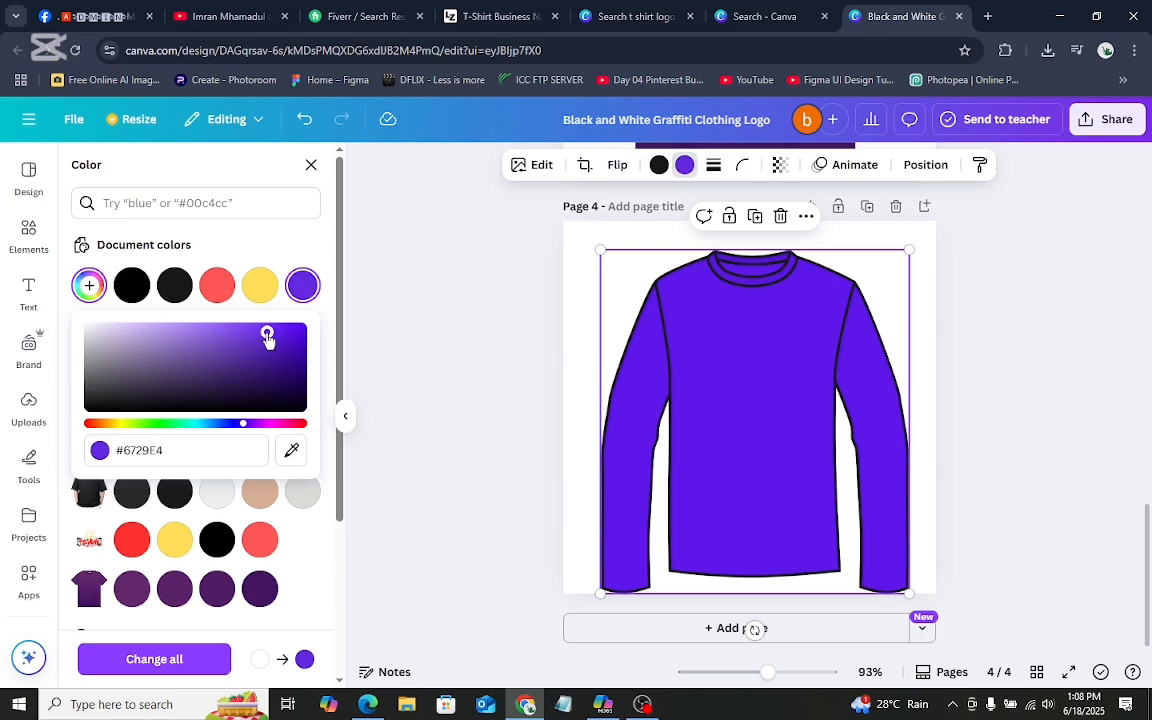
{"action": "left_click", "coordinate": [217, 333]}
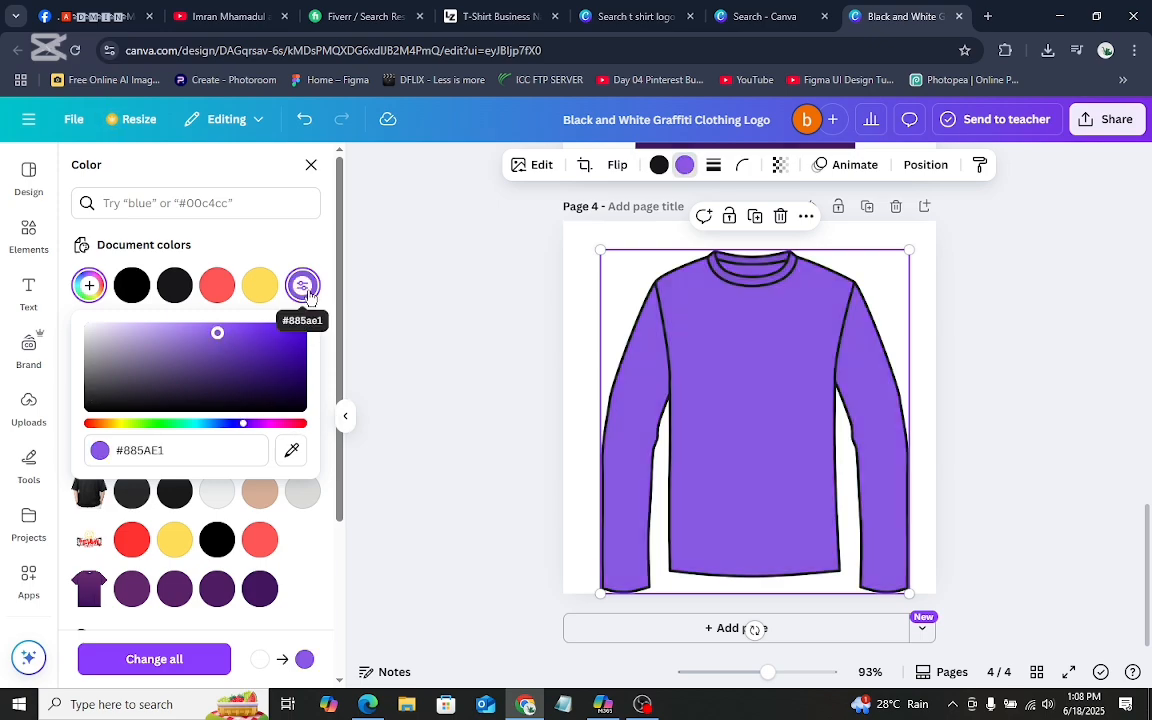
Step: Change the long-sleeve shirt's custom fill on page 4 to a deep, saturated blue-violet shade
{"action": "left_click", "coordinate": [229, 357]}
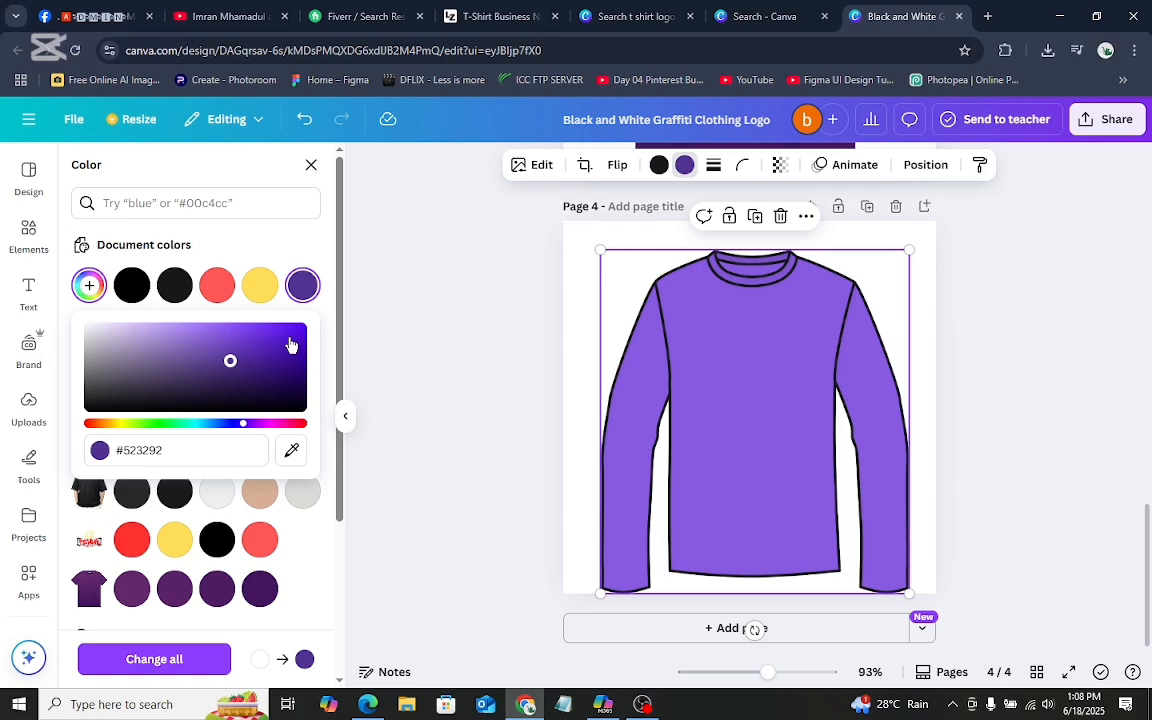
{"action": "left_click", "coordinate": [288, 338]}
{"action": "left_click", "coordinate": [451, 393]}
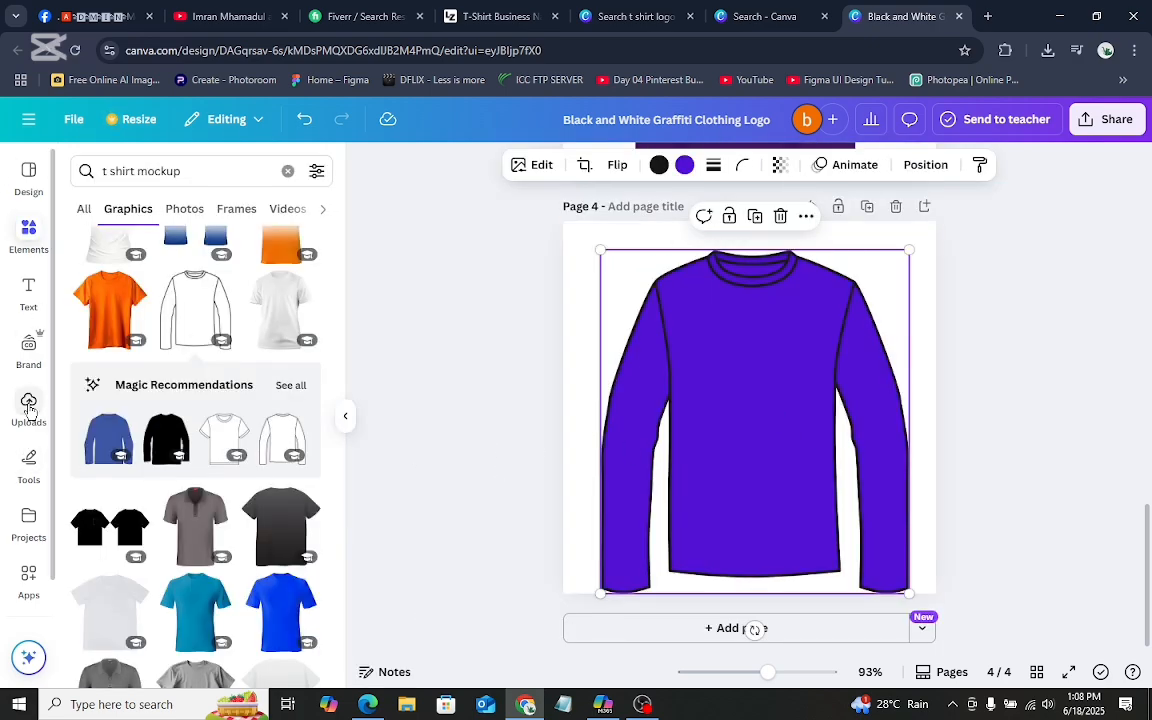
Step: Place the uploaded REVIVAL Nostalgia logo on page 4 and move it up onto the long-sleeve shirt's chest
{"action": "left_click", "coordinate": [28, 406]}
{"action": "left_click", "coordinate": [112, 565]}
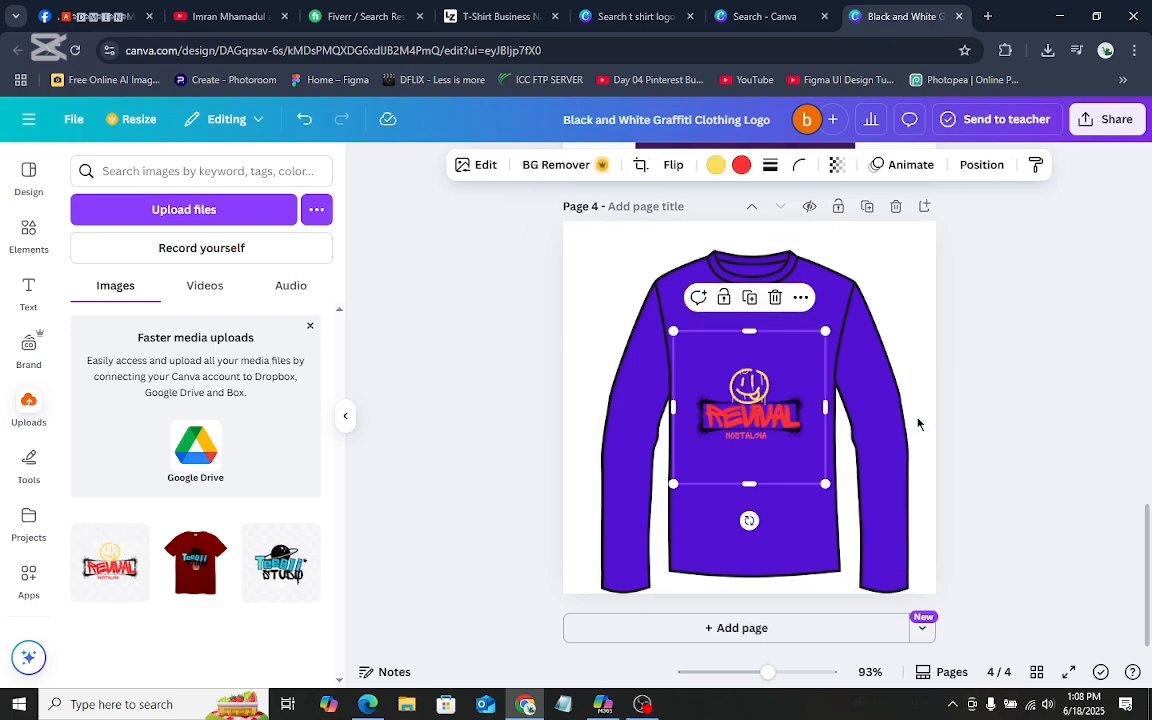
{"action": "left_click_drag", "start_coordinate": [753, 408], "coordinate": [763, 380]}
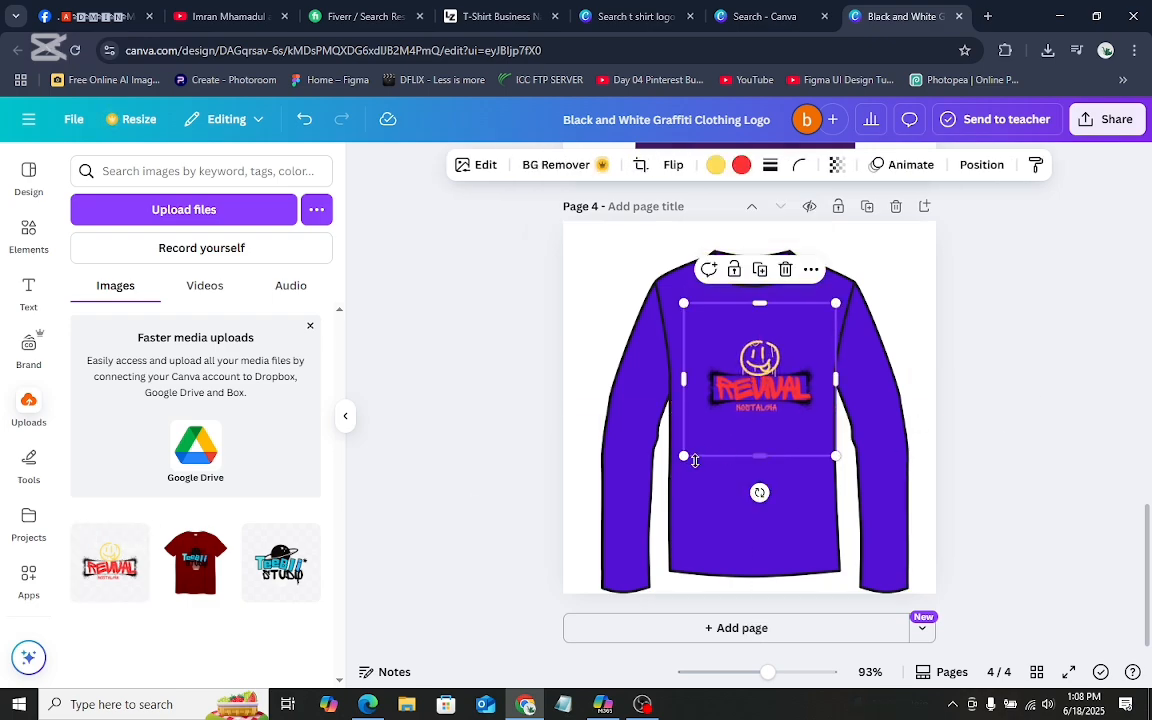
Step: Enlarge the REVIVAL logo to span most of the long-sleeve shirt's chest width and center it below the collar
{"action": "left_click_drag", "start_coordinate": [685, 457], "coordinate": [656, 486]}
{"action": "left_click_drag", "start_coordinate": [765, 408], "coordinate": [777, 383]}
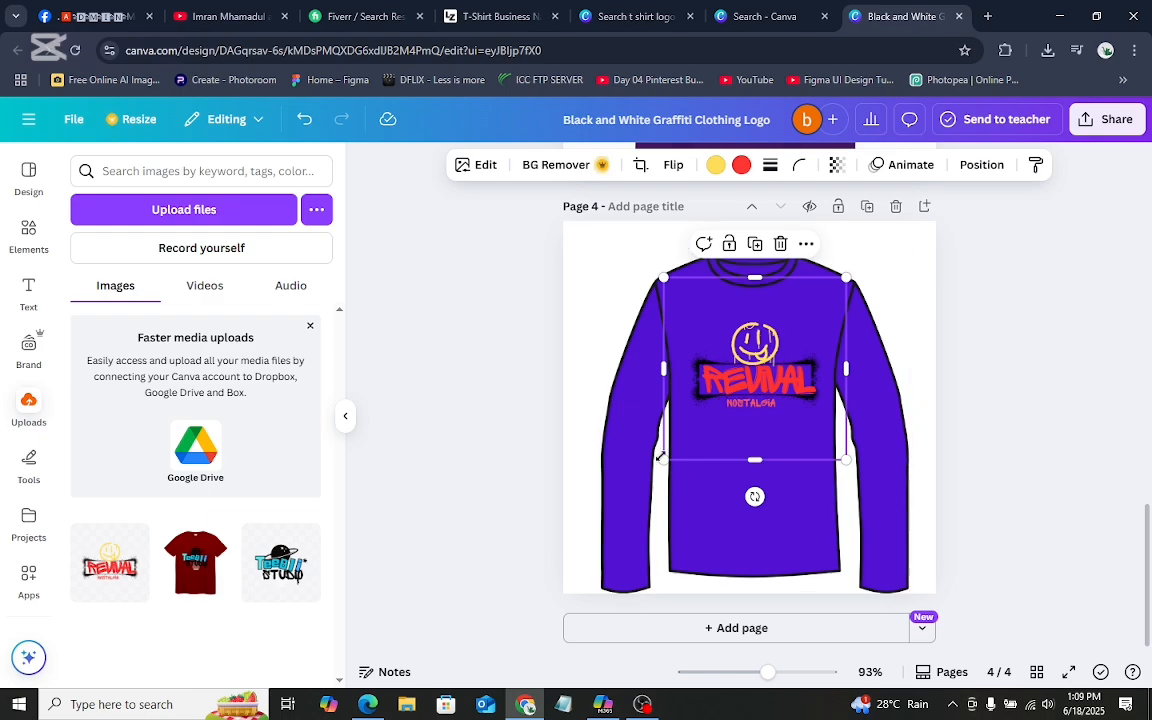
{"action": "left_click_drag", "start_coordinate": [665, 461], "coordinate": [654, 469]}
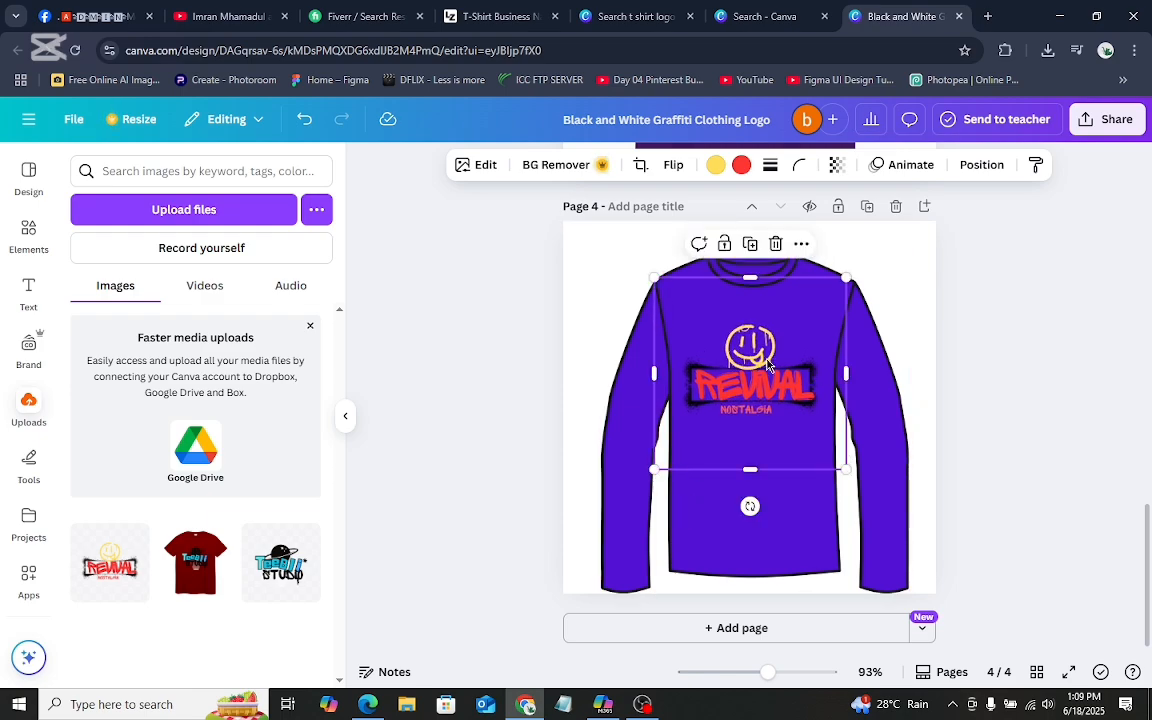
{"action": "left_click_drag", "start_coordinate": [768, 366], "coordinate": [777, 362]}
{"action": "left_click", "coordinate": [1088, 328]}
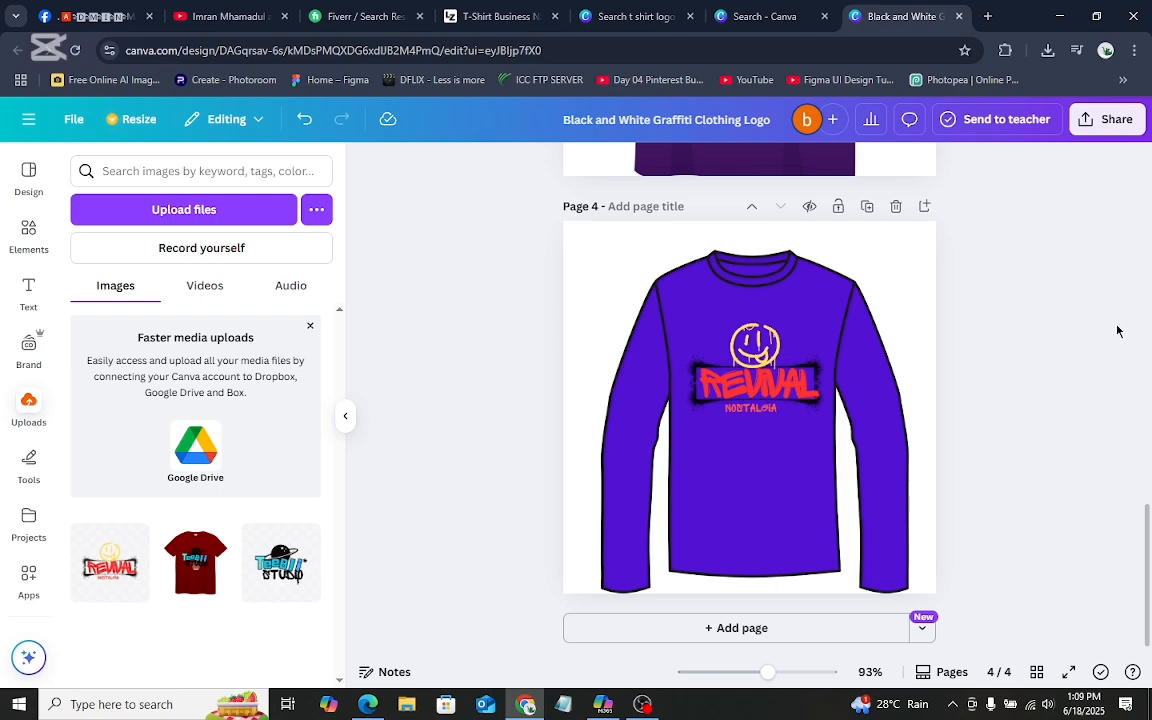
{"action": "scroll", "coordinate": [1055, 378], "scroll_direction": "up", "scroll_amount": 8}
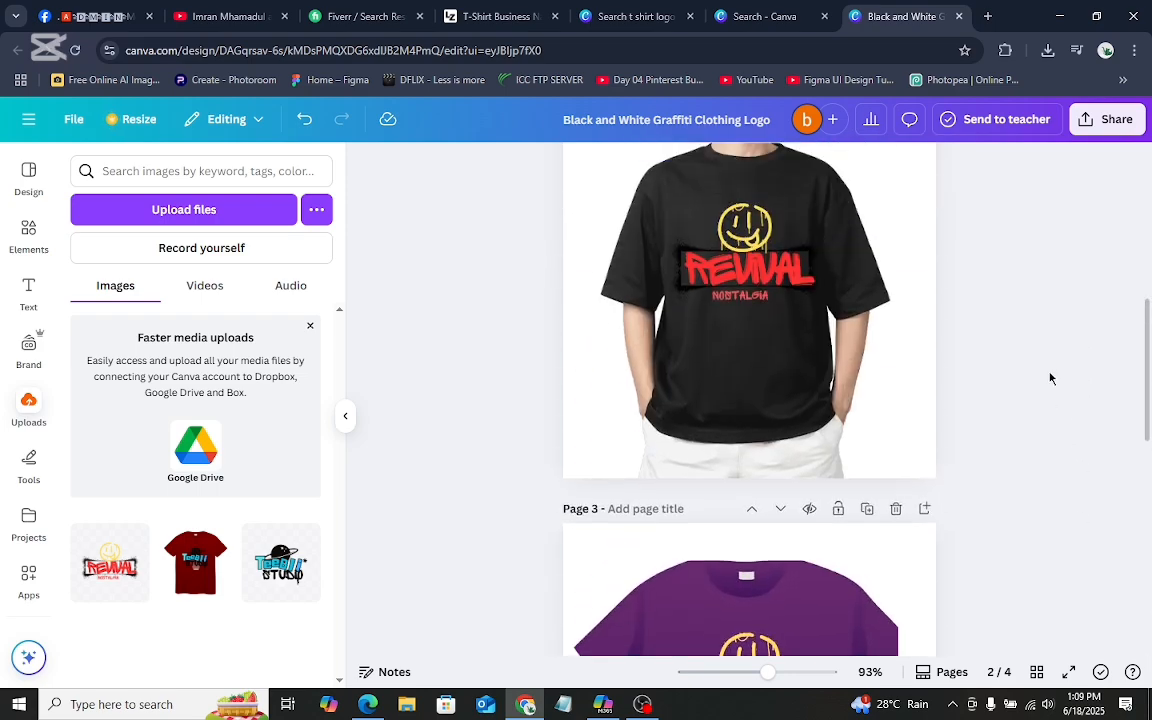